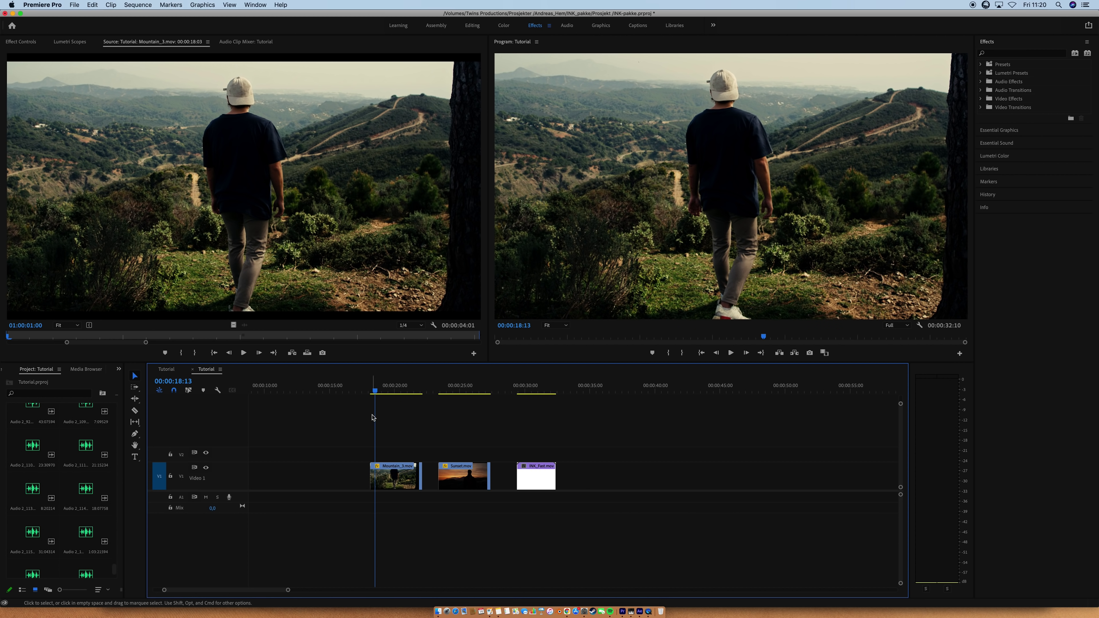
Play back the first cut from the start, then park the playhead on the Sunset clip.
{"action": "left_click", "coordinate": [371, 392]}
{"action": "key", "text": "space"}
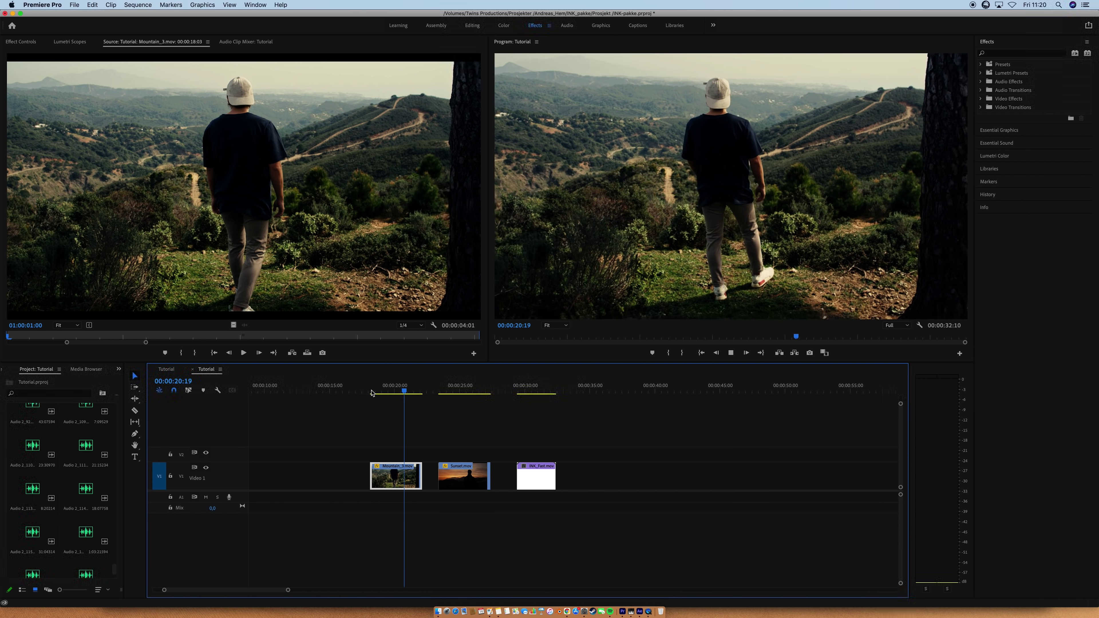
{"action": "key", "text": "space"}
{"action": "left_click", "coordinate": [439, 391]}
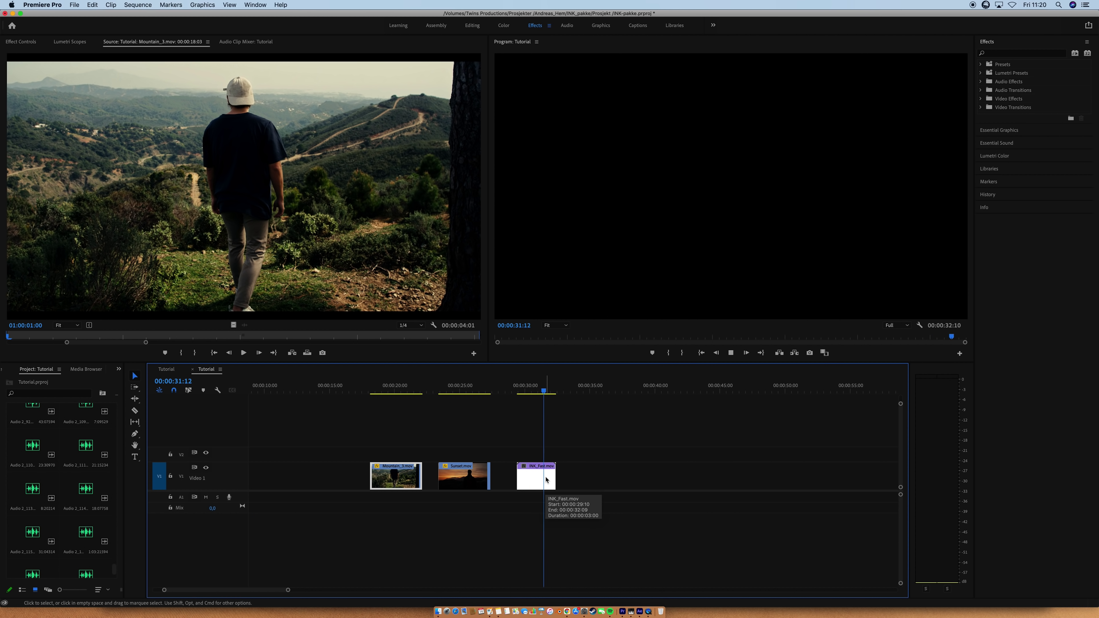
Move INK_Fast onto track V2 above Sunset.mov and play the ink animation.
{"action": "left_click", "coordinate": [543, 478]}
{"action": "left_click_drag", "start_coordinate": [537, 482], "coordinate": [458, 458]}
{"action": "key", "text": "Up"}
{"action": "key", "text": "space"}
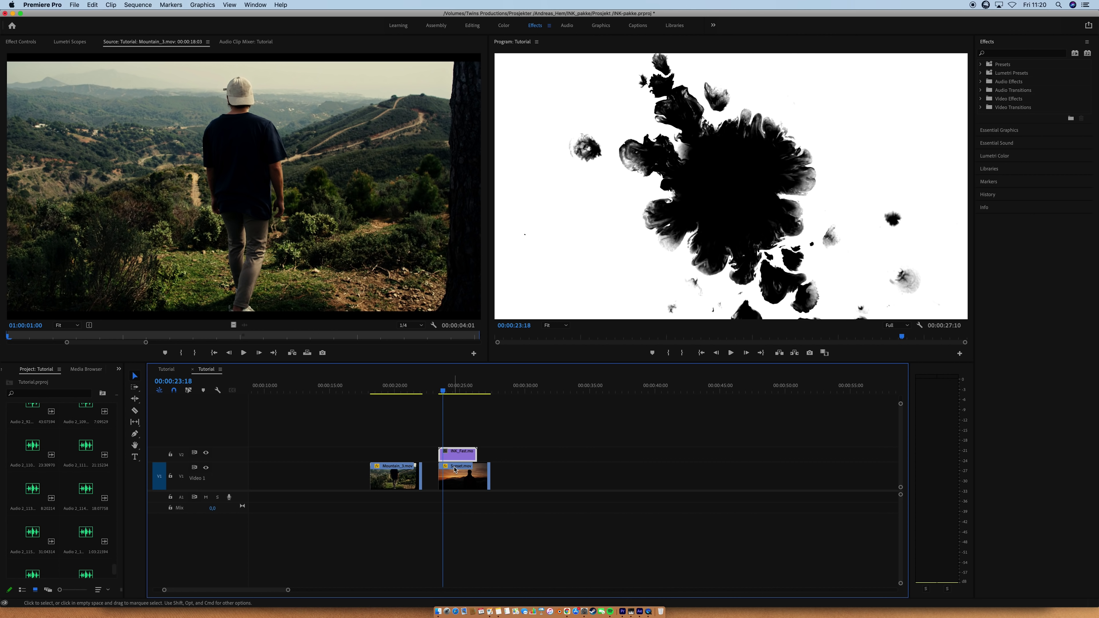
Apply Track Matte Key to Sunset.mov, found by searching 'track' in Effects.
{"action": "left_click", "coordinate": [1000, 54]}
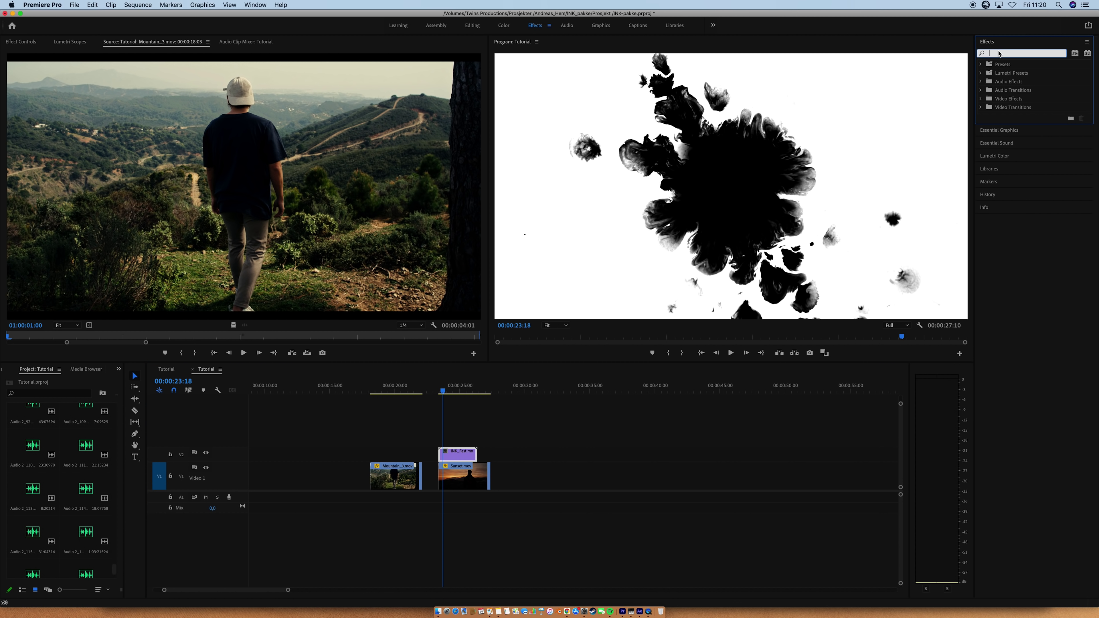
{"action": "type", "text": "track"}
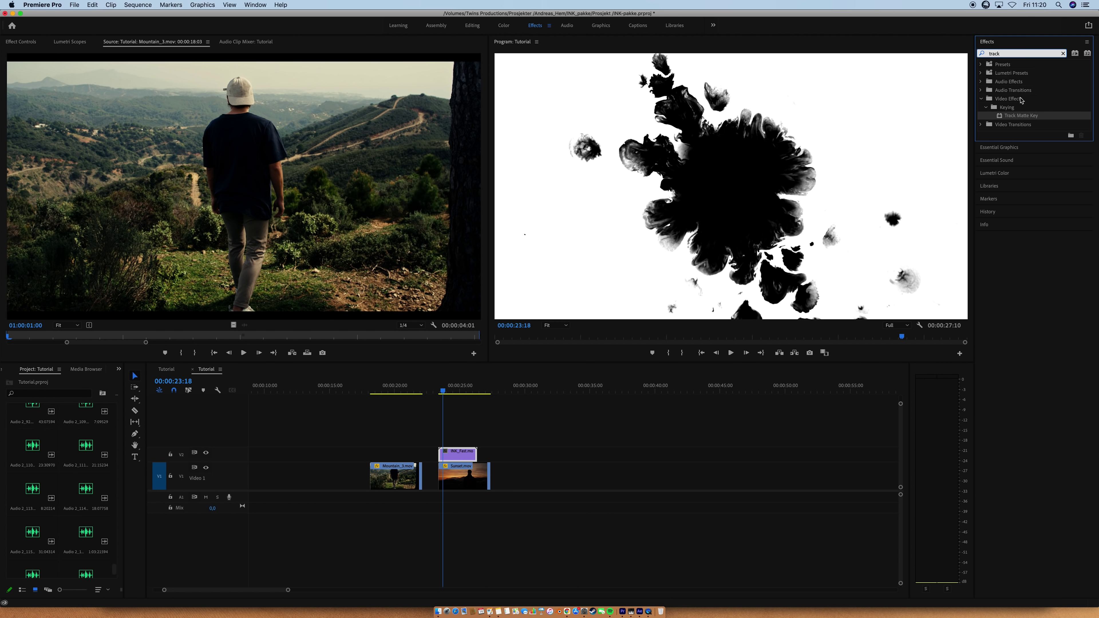
{"action": "left_click_drag", "start_coordinate": [1025, 116], "coordinate": [462, 469]}
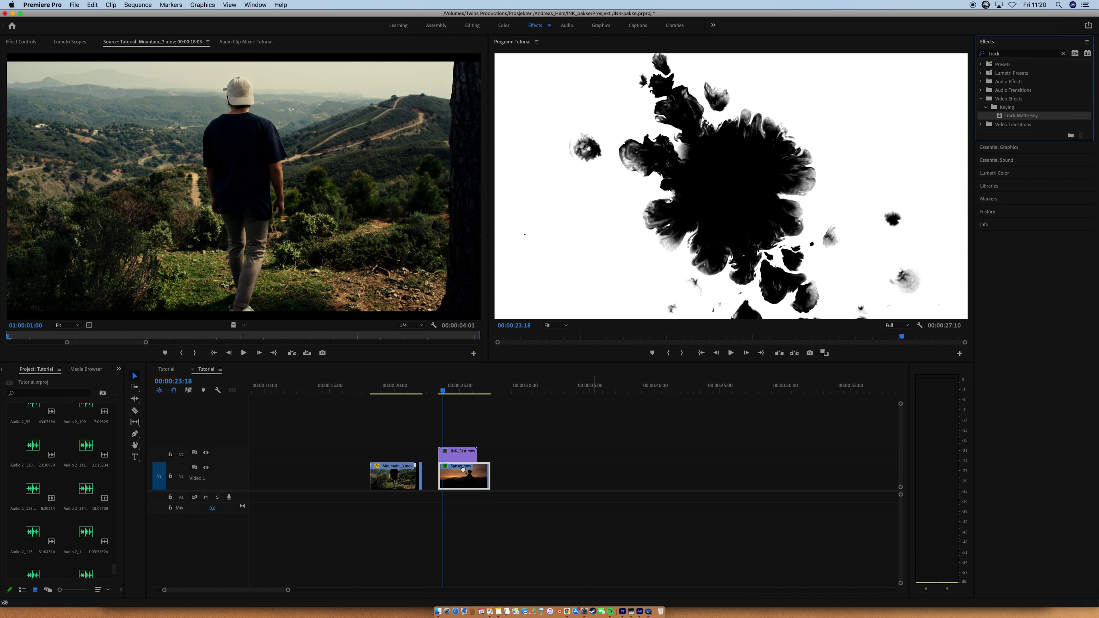
Set the Sunset Track Matte Key to Matte Video 2, Composite Using Matte Luma.
{"action": "left_click", "coordinate": [23, 42]}
{"action": "left_click", "coordinate": [163, 220]}
{"action": "left_click", "coordinate": [160, 242]}
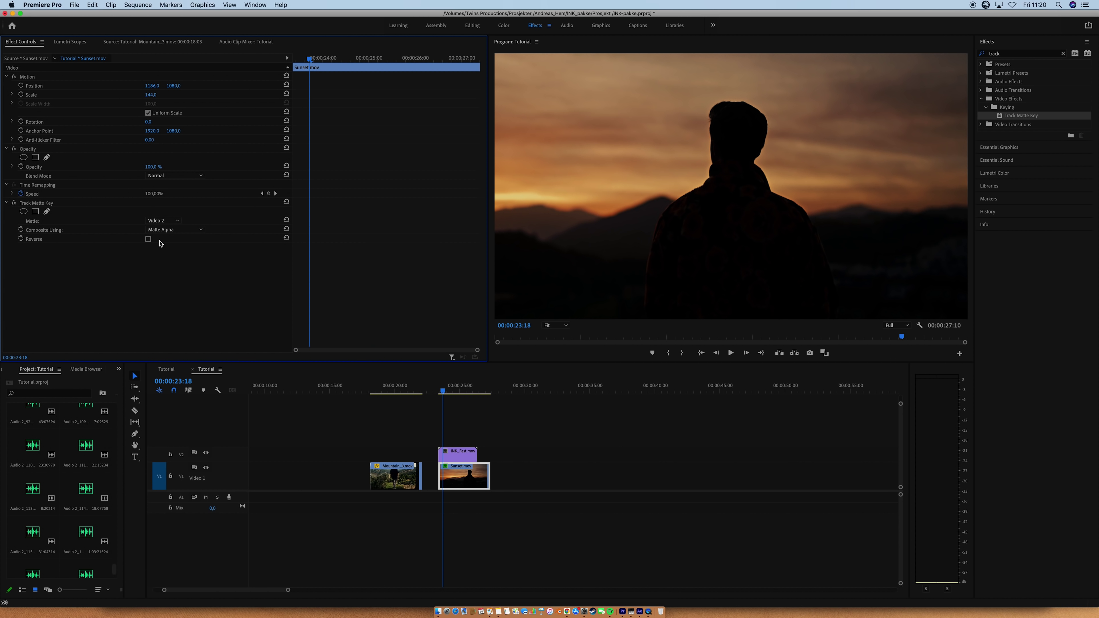
{"action": "left_click", "coordinate": [201, 231]}
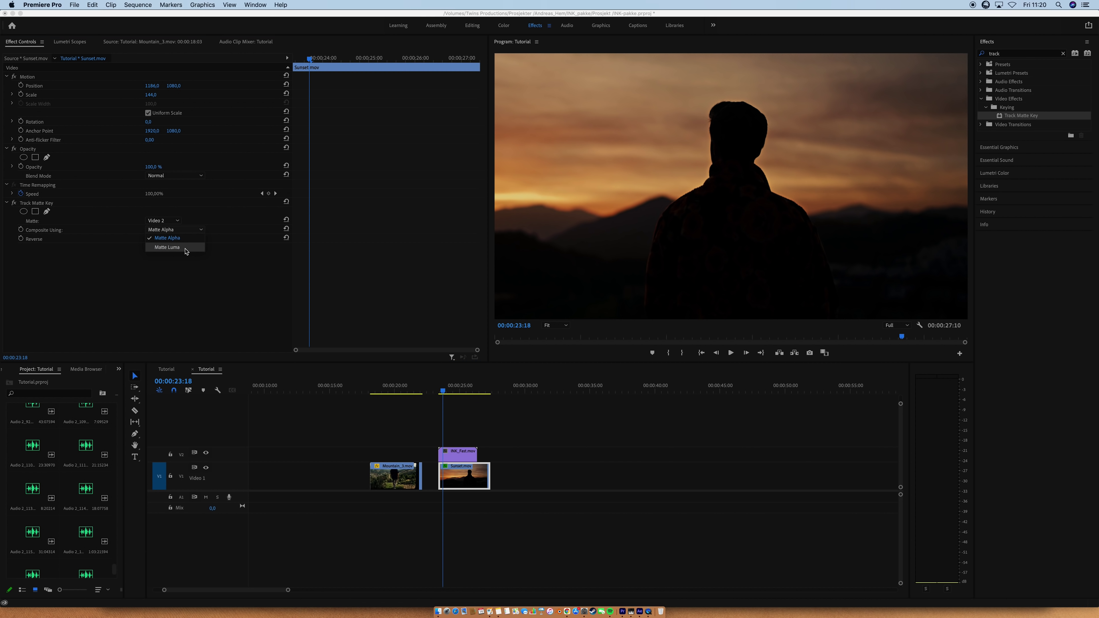
{"action": "left_click", "coordinate": [185, 248]}
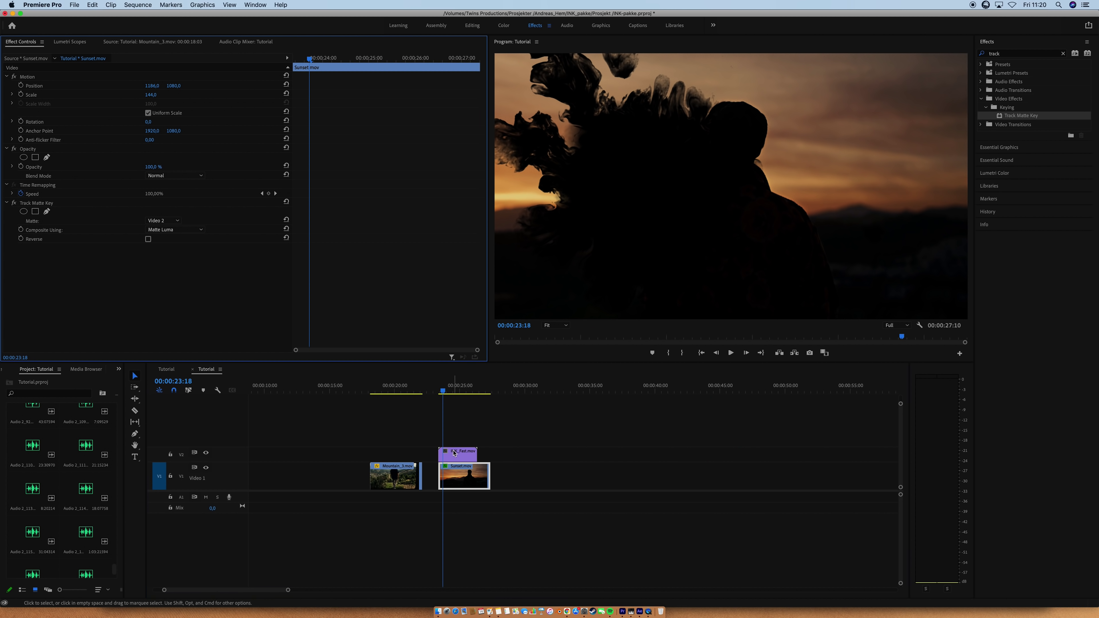
Move the INK_Fast clip to Position X 2424 and scale it to 70.
{"action": "left_click", "coordinate": [458, 455]}
{"action": "left_click_drag", "start_coordinate": [150, 86], "coordinate": [367, 85]}
{"action": "mouse_move", "coordinate": [147, 95]}
{"action": "left_mouse_down"}
{"action": "mouse_move", "coordinate": [117, 94]}
{"action": "mouse_move", "coordinate": [133, 94]}
{"action": "left_mouse_up"}
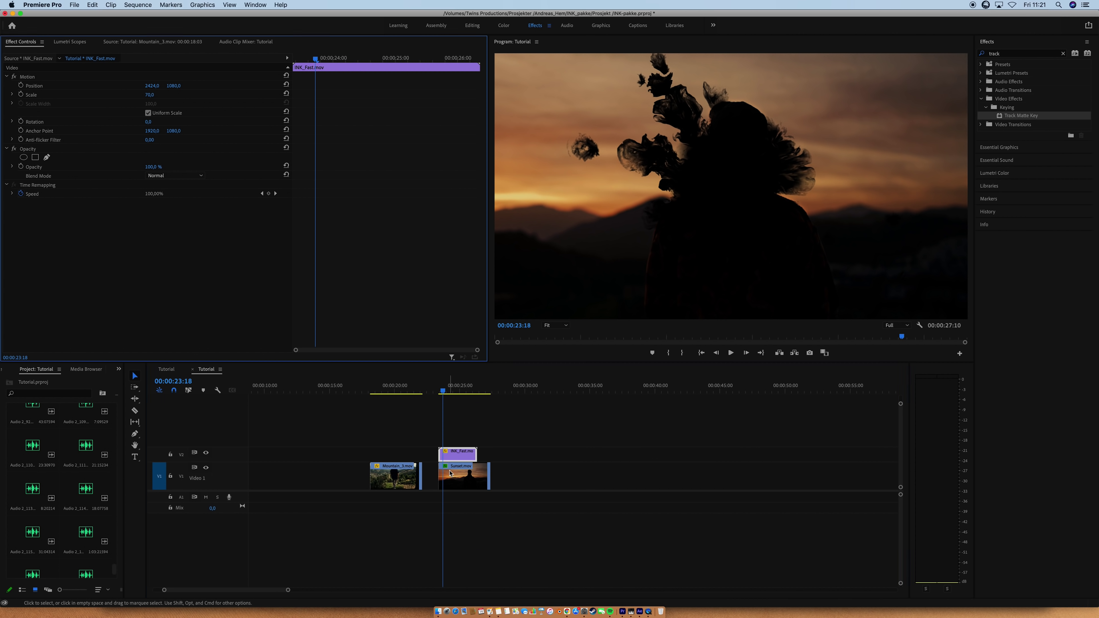
Enable Reverse on Sunset's track matte and play back the ink transition.
{"action": "left_click", "coordinate": [454, 476]}
{"action": "left_click", "coordinate": [149, 240]}
{"action": "left_click", "coordinate": [440, 382]}
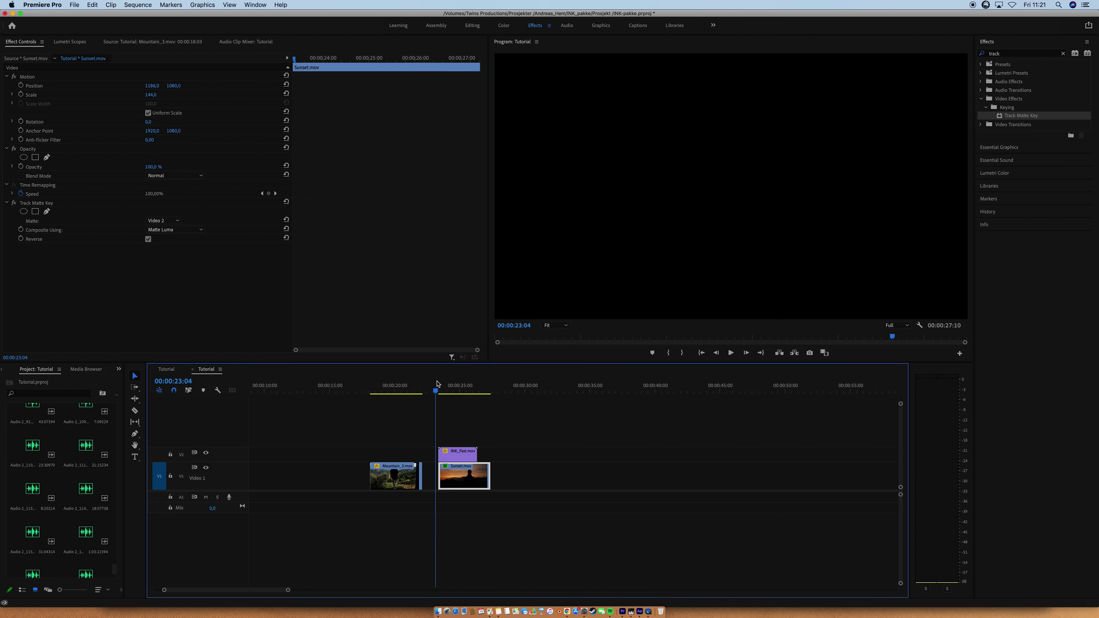
{"action": "key", "text": "space"}
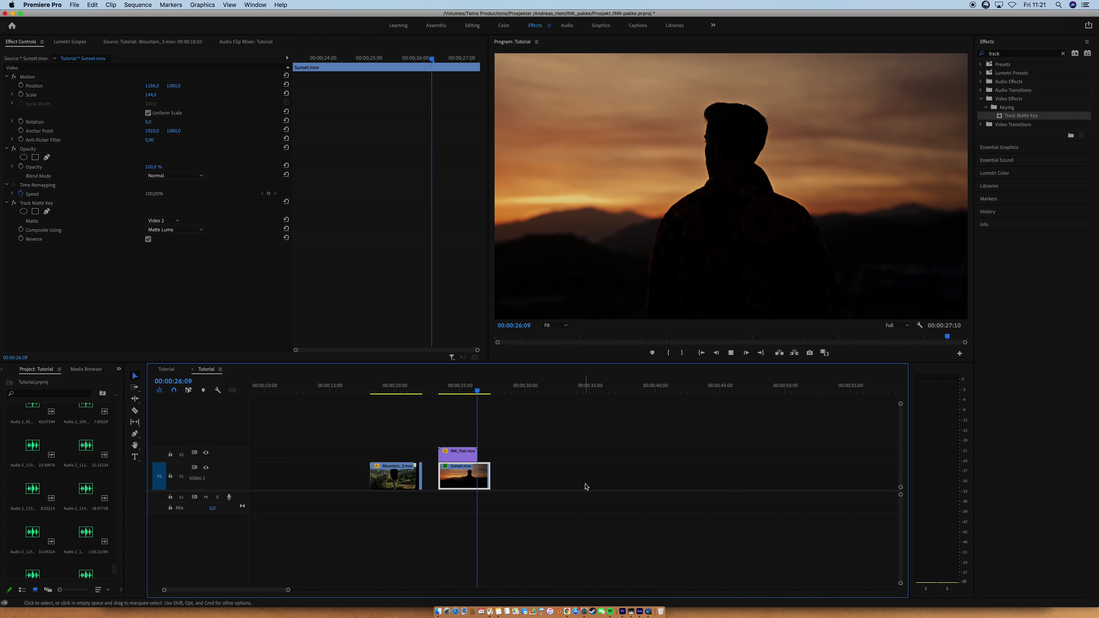
{"action": "key", "text": "space"}
Nest Sunset and INK_Fast as 'Transition' and place it on V2 over Mountain_3's end.
{"action": "left_click", "coordinate": [461, 451]}
{"action": "left_click_drag", "start_coordinate": [461, 451], "coordinate": [451, 476]}
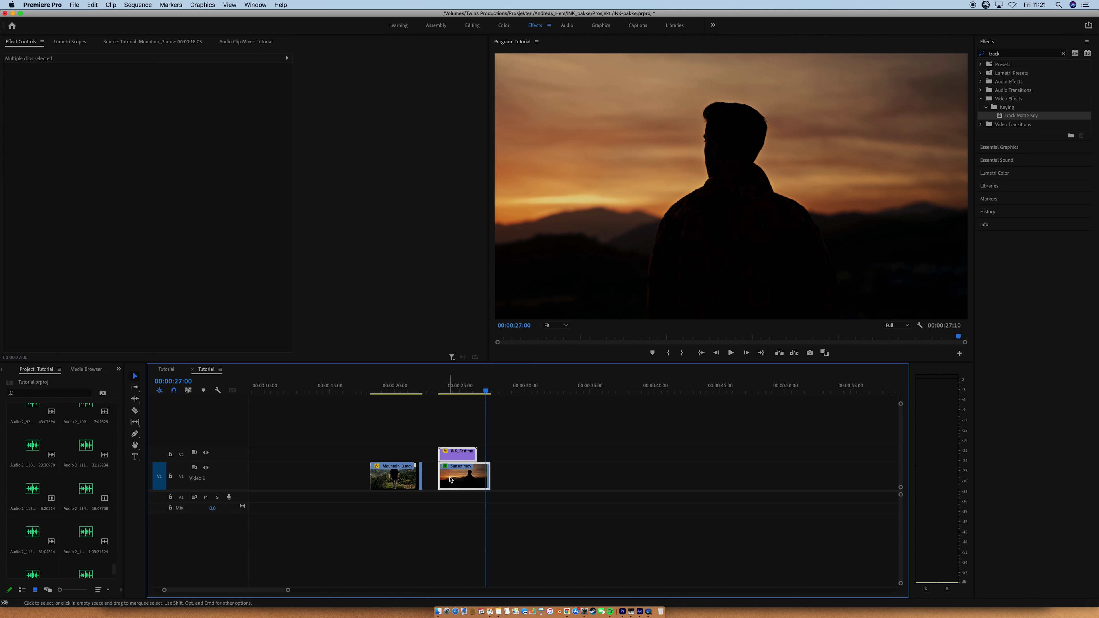
{"action": "right_click", "coordinate": [450, 479]}
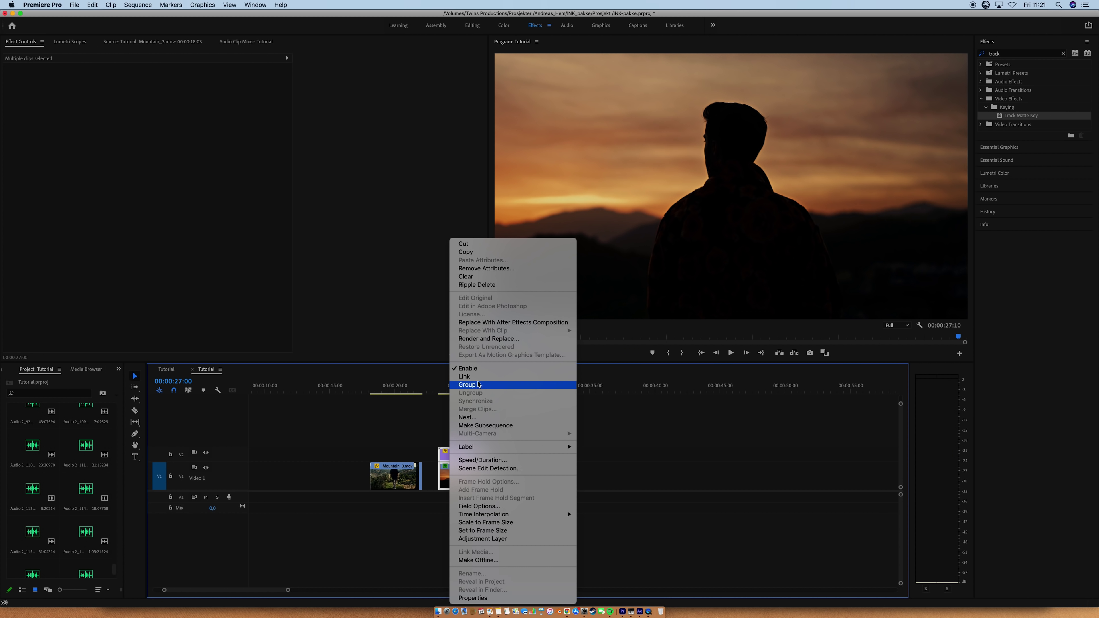
{"action": "left_click", "coordinate": [466, 418]}
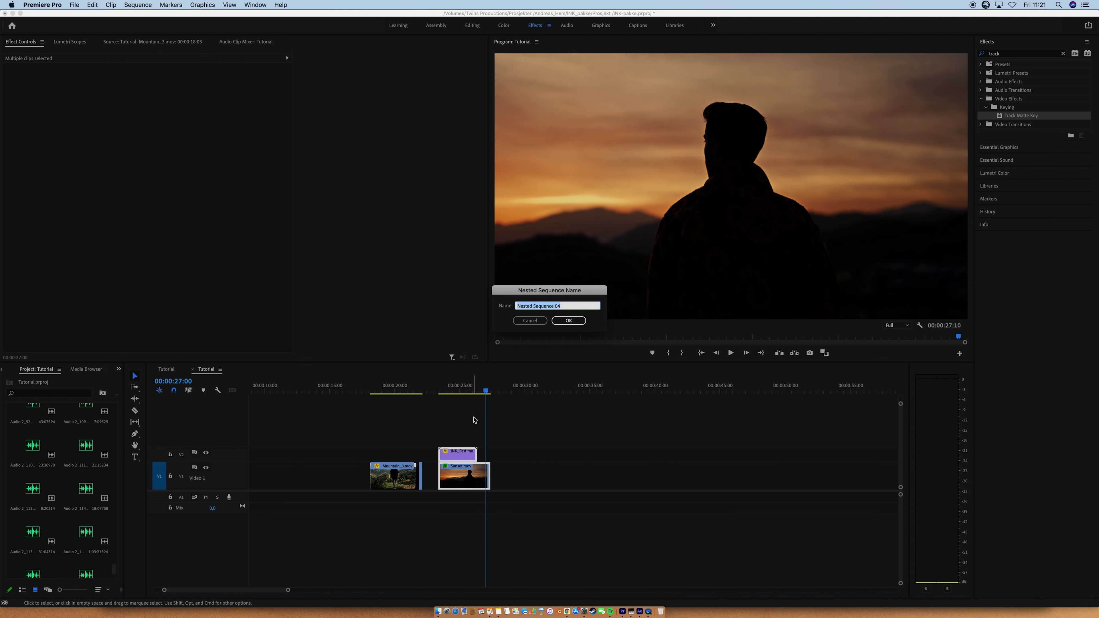
{"action": "type", "text": "Transition"}
{"action": "key", "text": "Return"}
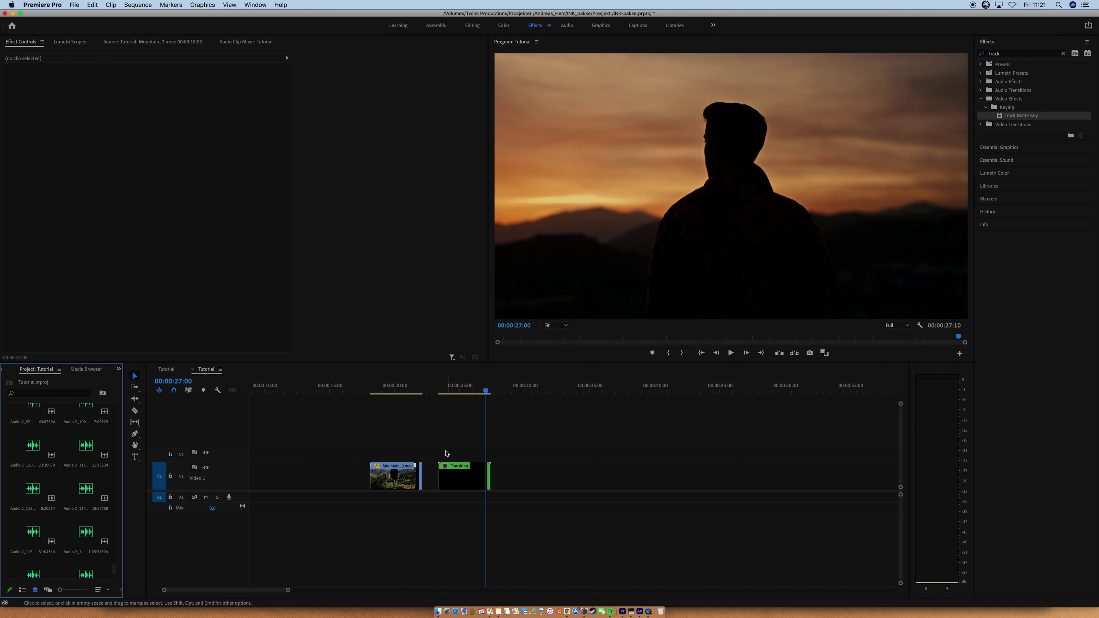
{"action": "left_click_drag", "start_coordinate": [451, 476], "coordinate": [411, 453]}
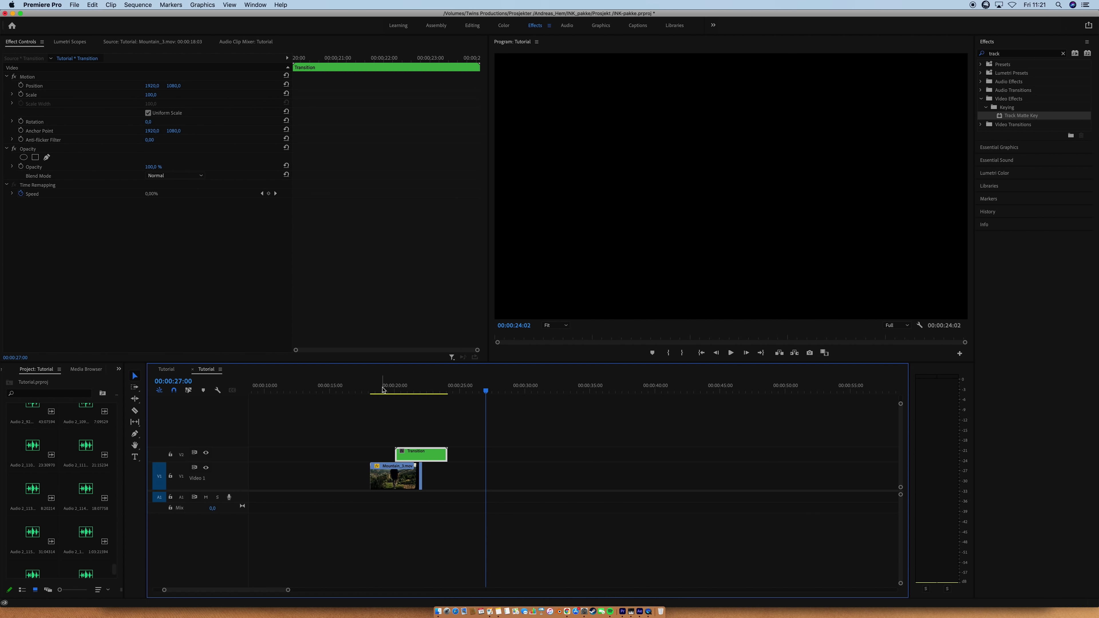
{"action": "left_click", "coordinate": [373, 388]}
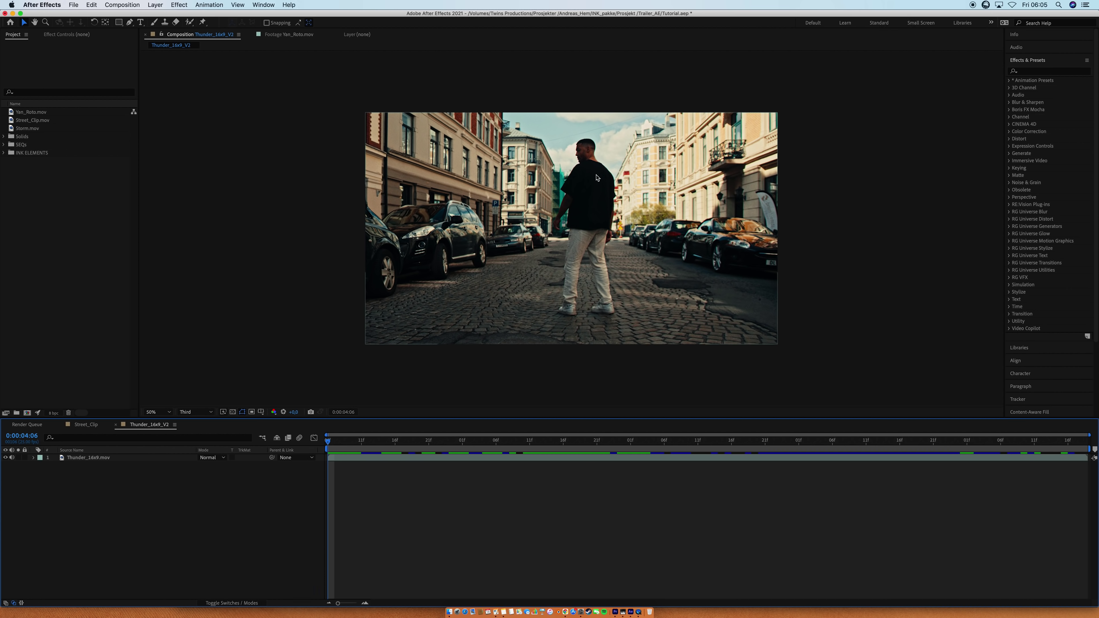
Preview Thunder_16x9_V2, then switch to the Street_Clip composition and preview it.
{"action": "key", "text": "space"}
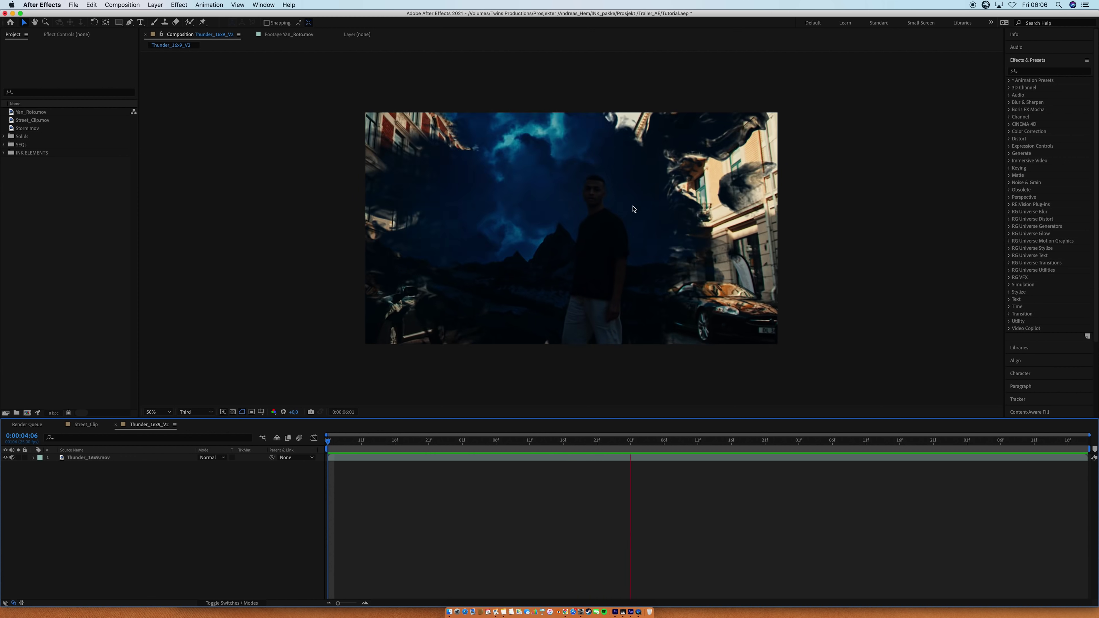
{"action": "key", "text": "space"}
{"action": "left_click", "coordinate": [81, 425]}
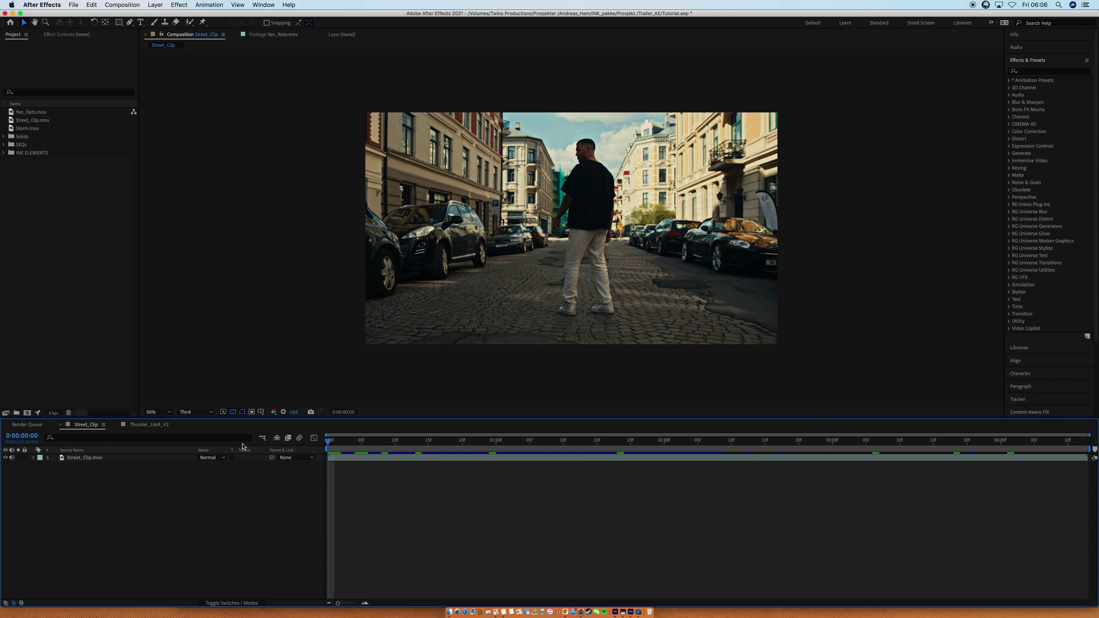
{"action": "key", "text": "space"}
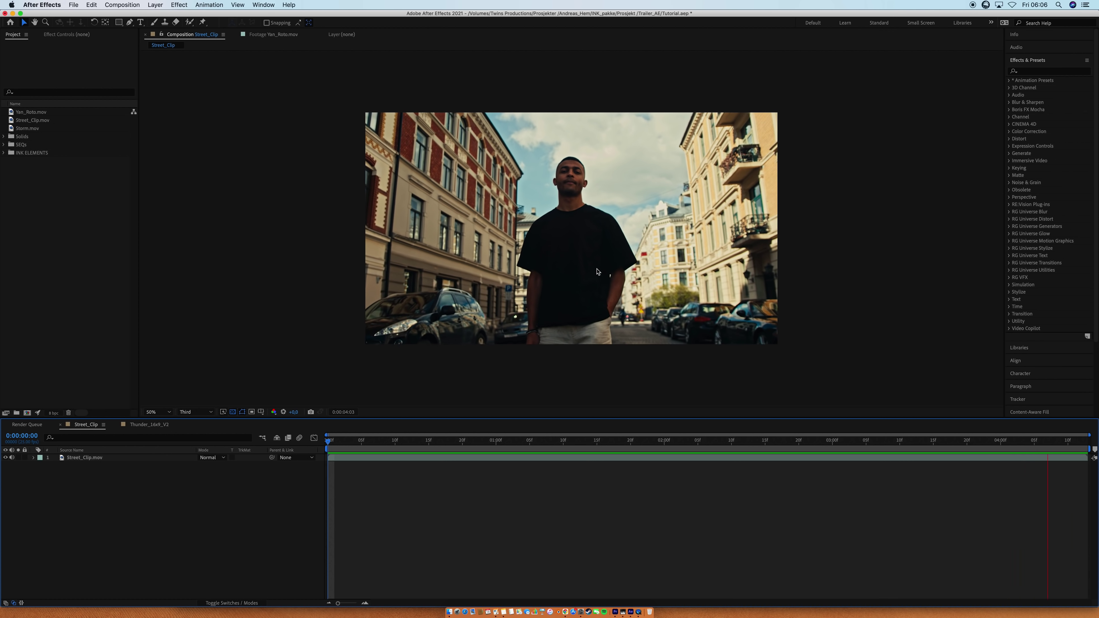
{"action": "key", "text": "space"}
{"action": "double_click", "coordinate": [26, 128]}
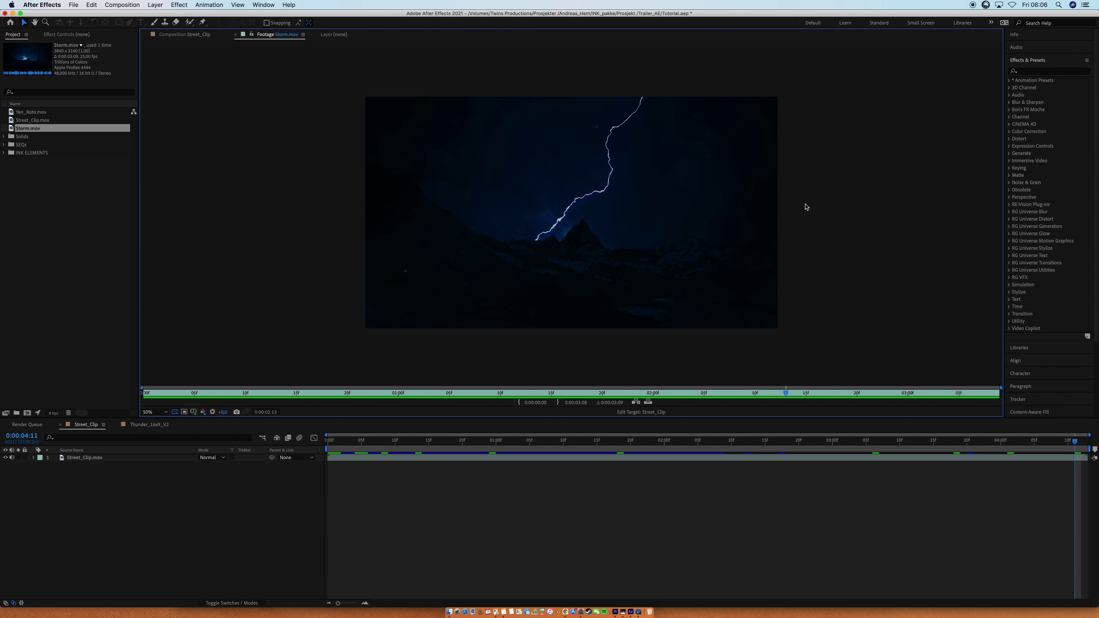
{"action": "double_click", "coordinate": [30, 112]}
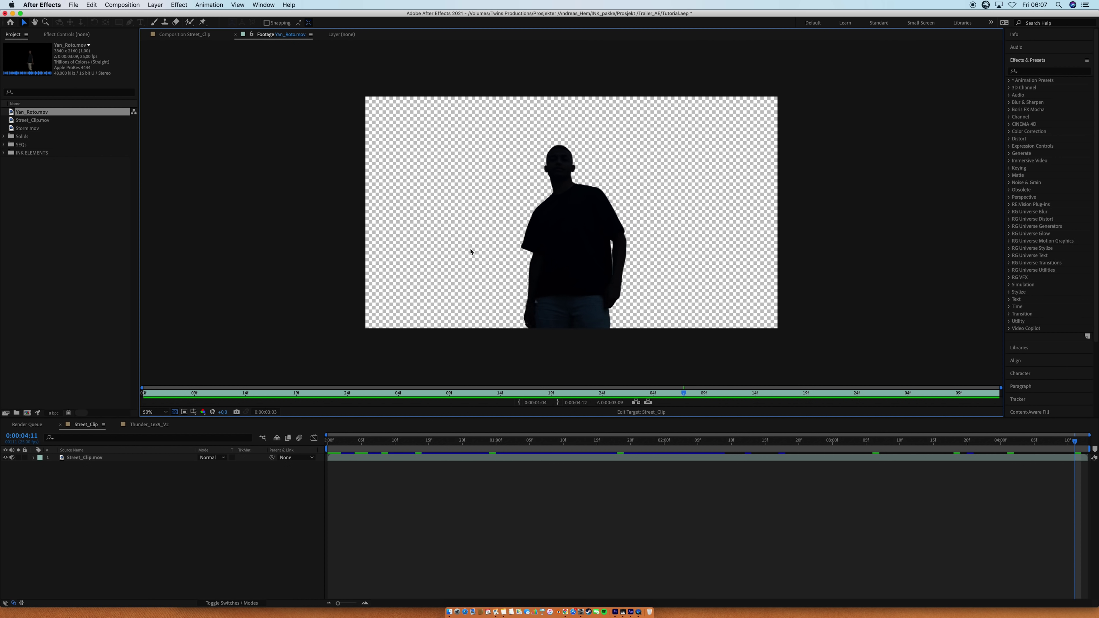
Return to the Street_Clip composition at the first frame and select Street_Clip.mov.
{"action": "left_click", "coordinate": [84, 425]}
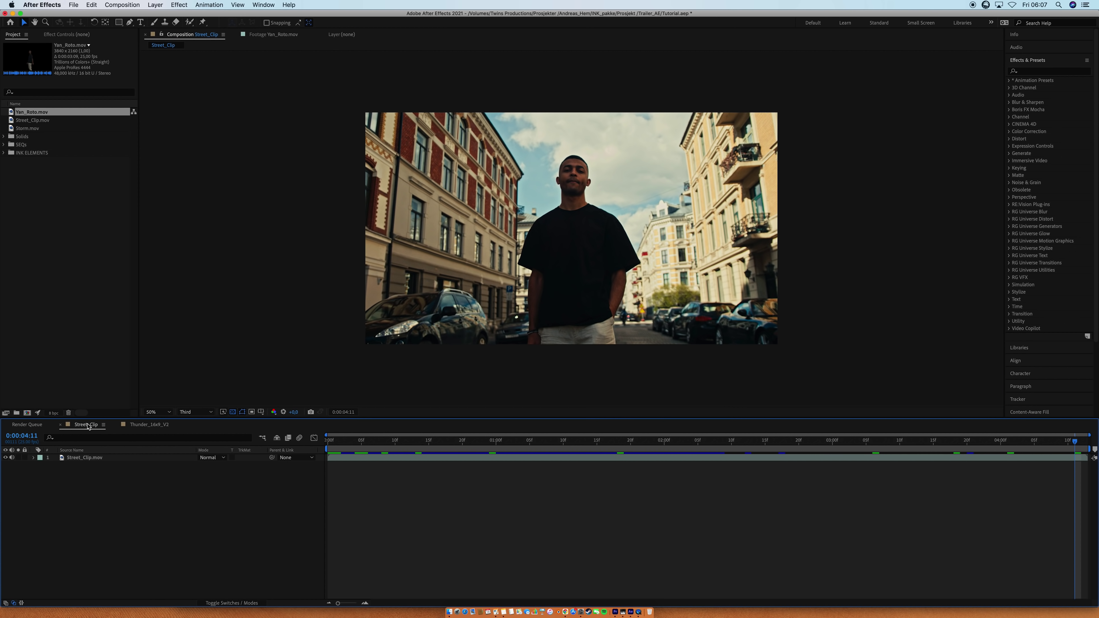
{"action": "left_click", "coordinate": [332, 446]}
{"action": "left_click", "coordinate": [357, 458]}
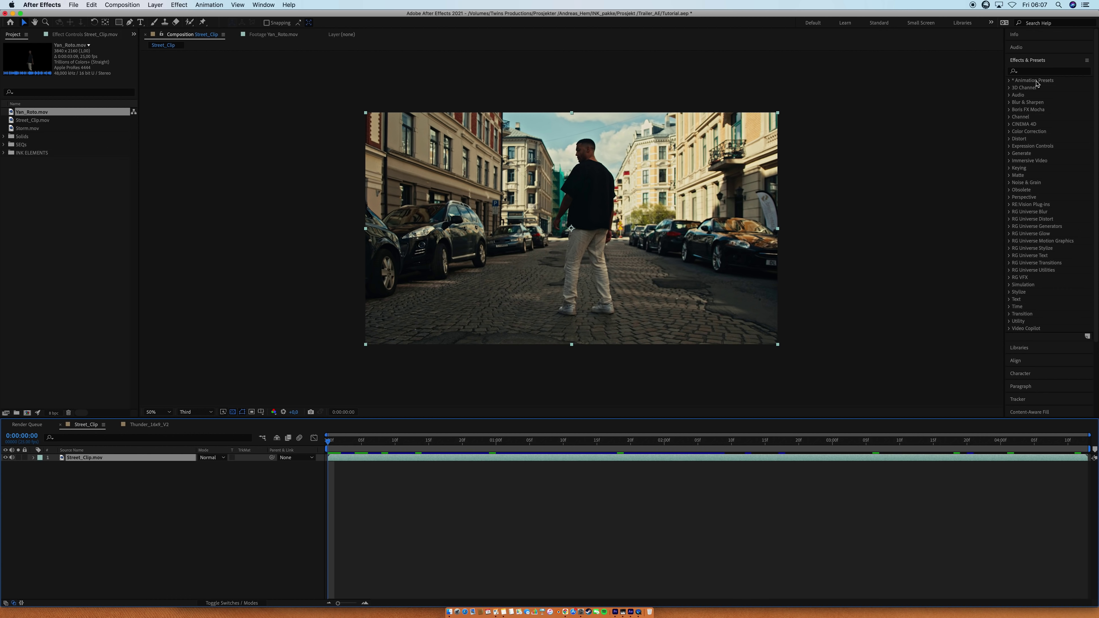
Apply 3D Camera Tracker to Street_Clip.mov and expand its Advanced solve options.
{"action": "left_click", "coordinate": [1042, 72]}
{"action": "type", "text": "3d c"}
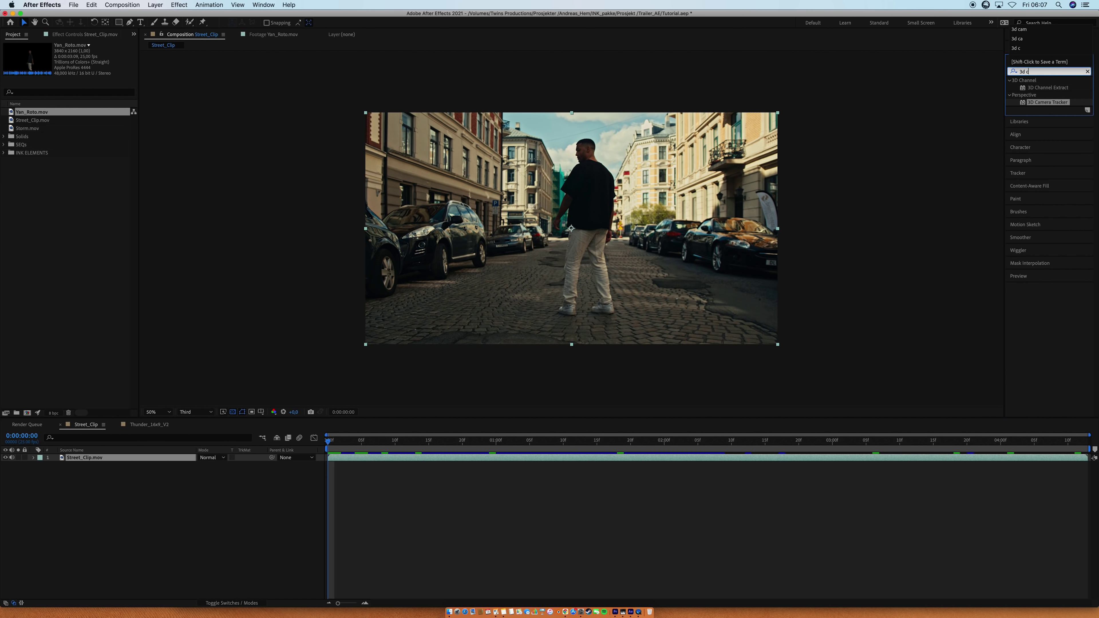
{"action": "type", "text": "a"}
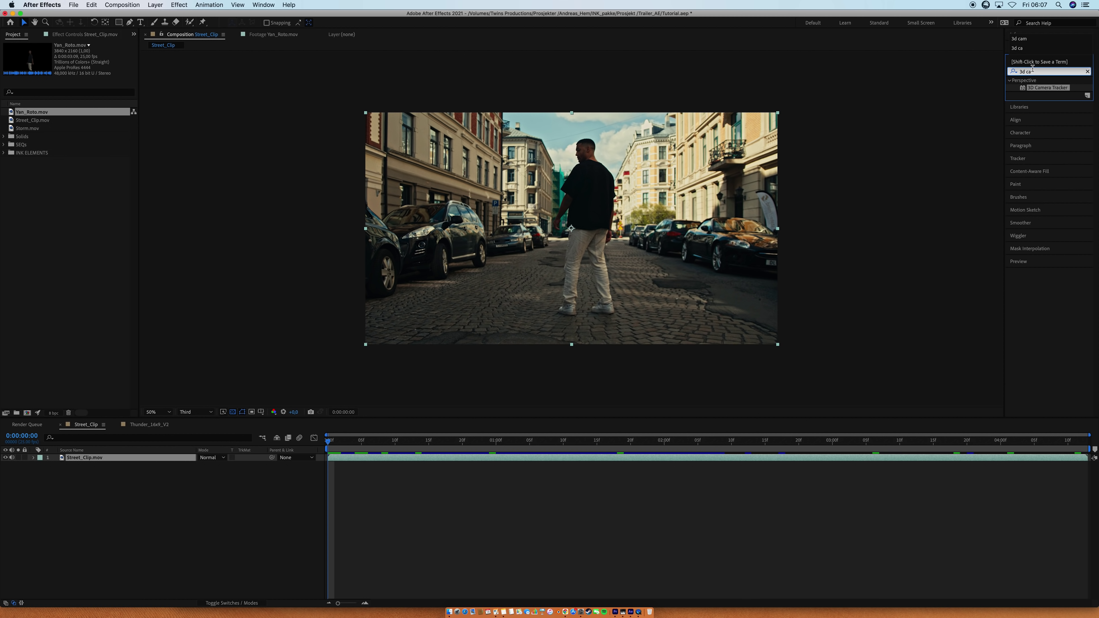
{"action": "left_click", "coordinate": [1049, 89]}
{"action": "left_click_drag", "start_coordinate": [1049, 90], "coordinate": [682, 460]}
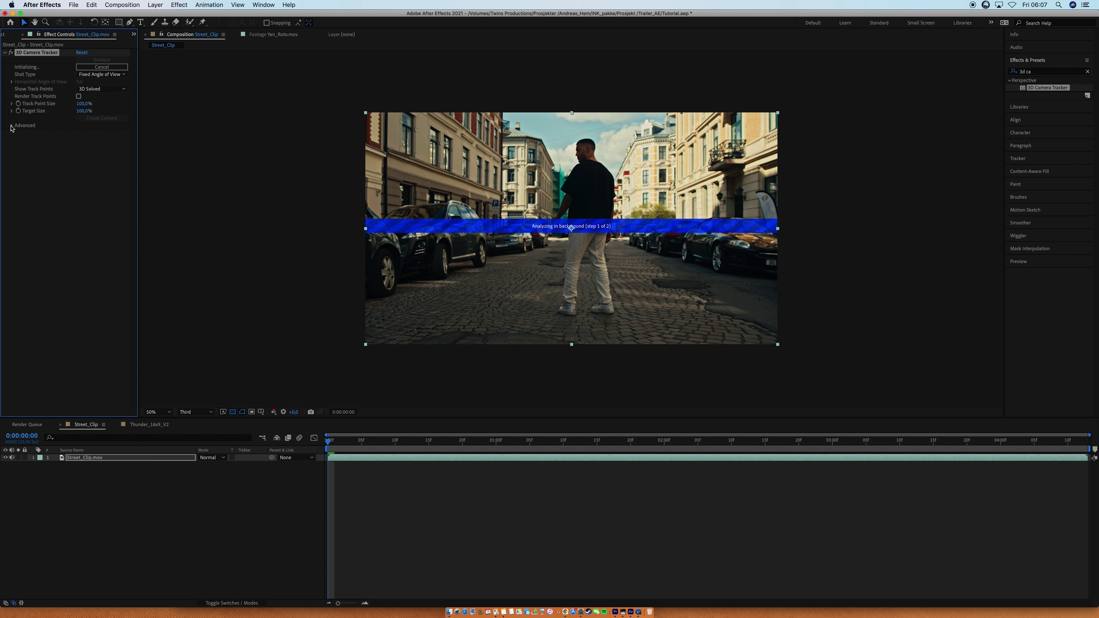
{"action": "left_click", "coordinate": [12, 125]}
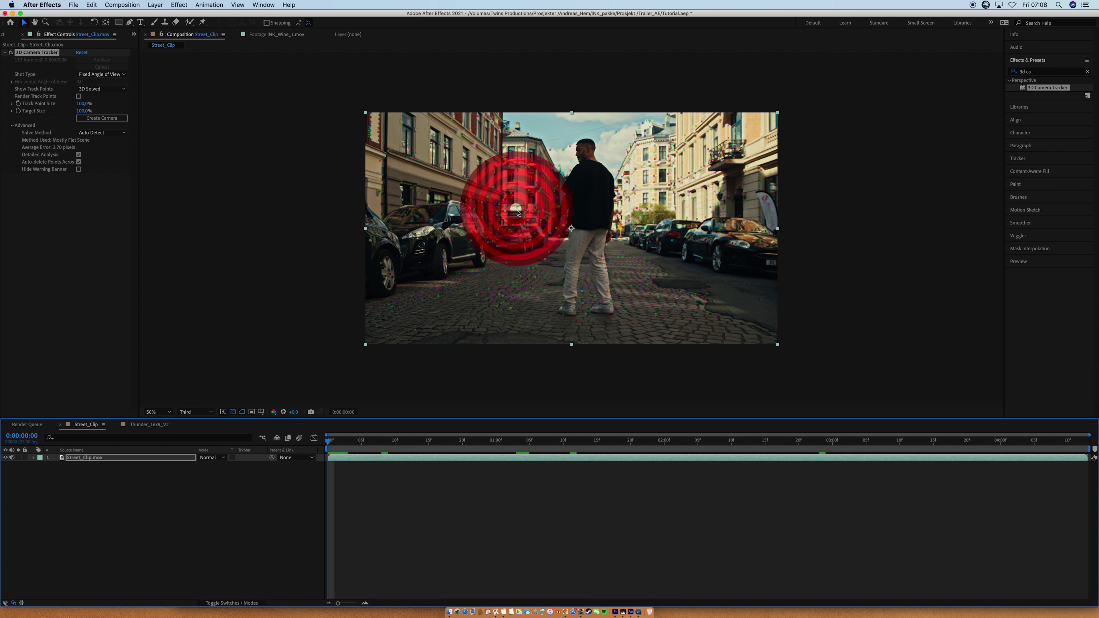
Lasso track points on the left and right buildings and create a solid and camera.
{"action": "mouse_move", "coordinate": [514, 212]}
{"action": "left_mouse_down"}
{"action": "mouse_move", "coordinate": [538, 217]}
{"action": "mouse_move", "coordinate": [550, 181]}
{"action": "mouse_move", "coordinate": [540, 136]}
{"action": "mouse_move", "coordinate": [521, 132]}
{"action": "mouse_move", "coordinate": [522, 177]}
{"action": "left_mouse_up"}
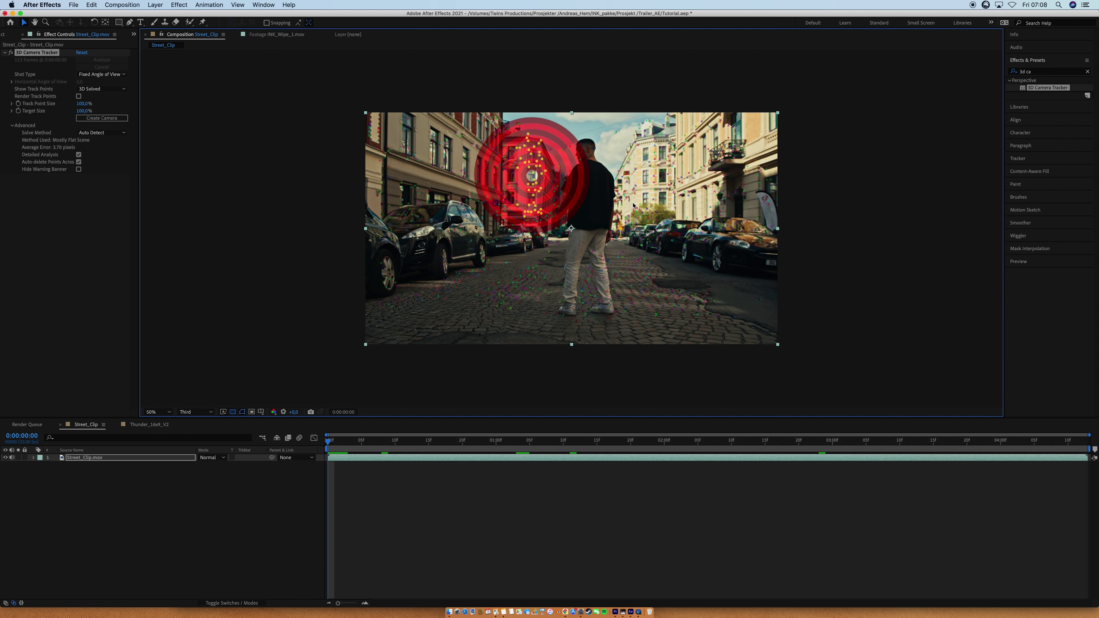
{"action": "mouse_move", "coordinate": [634, 206]}
{"action": "left_mouse_down"}
{"action": "mouse_move", "coordinate": [651, 221]}
{"action": "mouse_move", "coordinate": [661, 205]}
{"action": "mouse_move", "coordinate": [668, 149]}
{"action": "mouse_move", "coordinate": [654, 114]}
{"action": "mouse_move", "coordinate": [638, 115]}
{"action": "mouse_move", "coordinate": [626, 169]}
{"action": "left_mouse_up"}
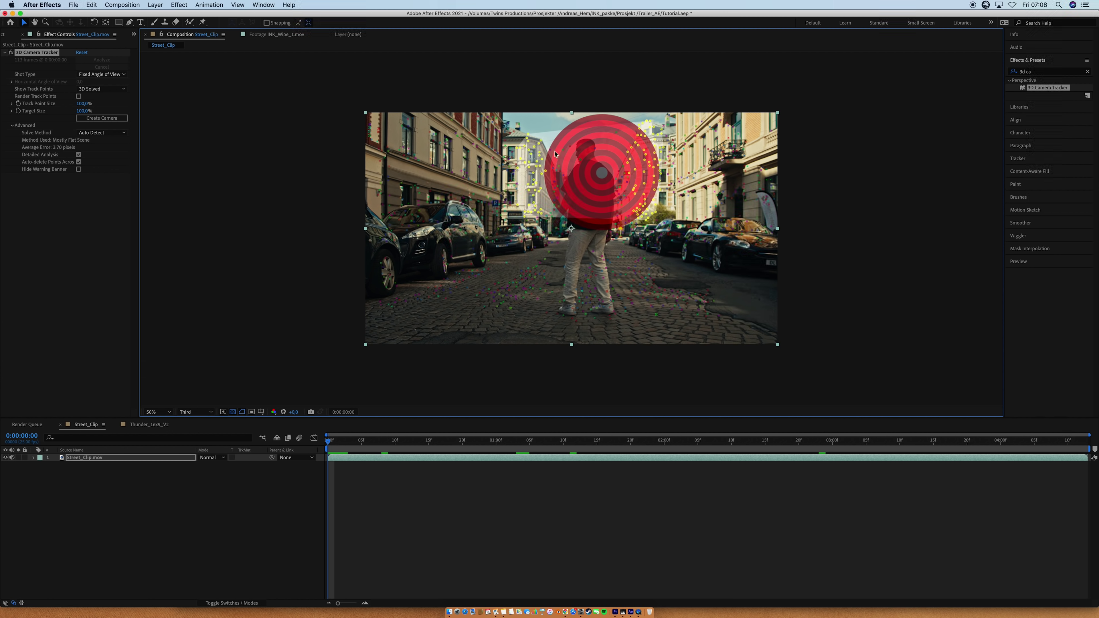
{"action": "right_click", "coordinate": [603, 174]}
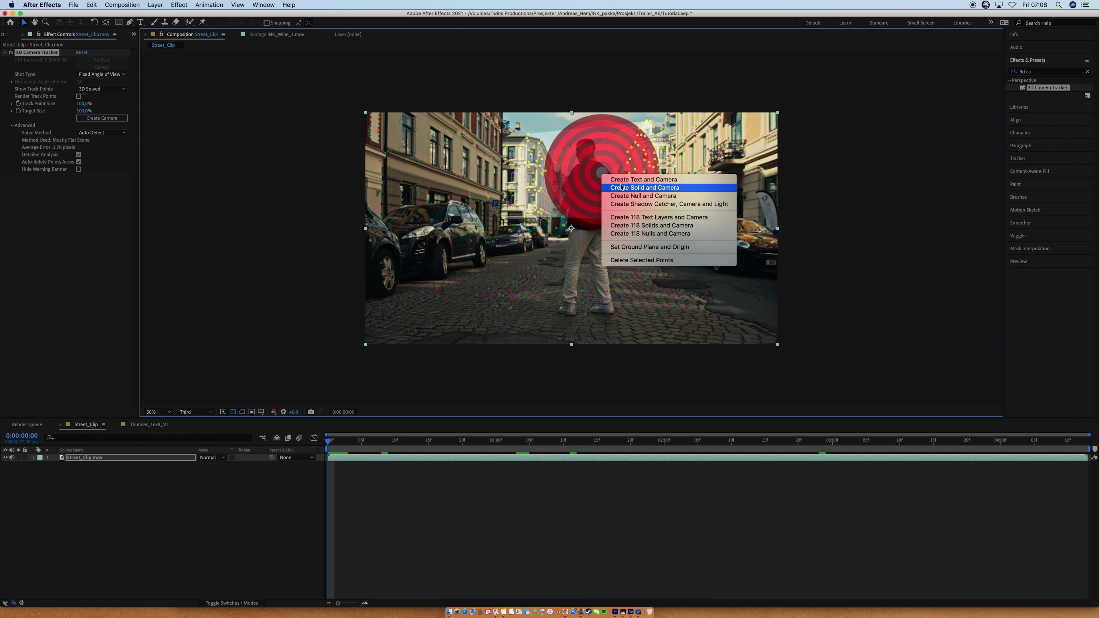
{"action": "left_click", "coordinate": [624, 188]}
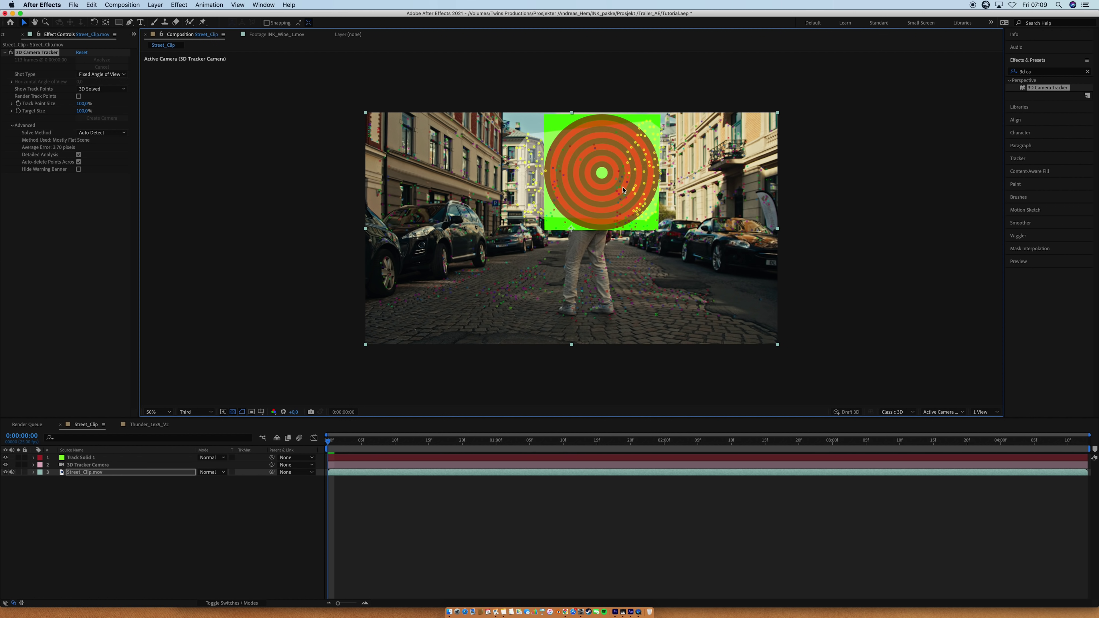
Preview Track Solid 1 following the street's motion, then select it.
{"action": "left_click", "coordinate": [554, 503]}
{"action": "key", "text": "space"}
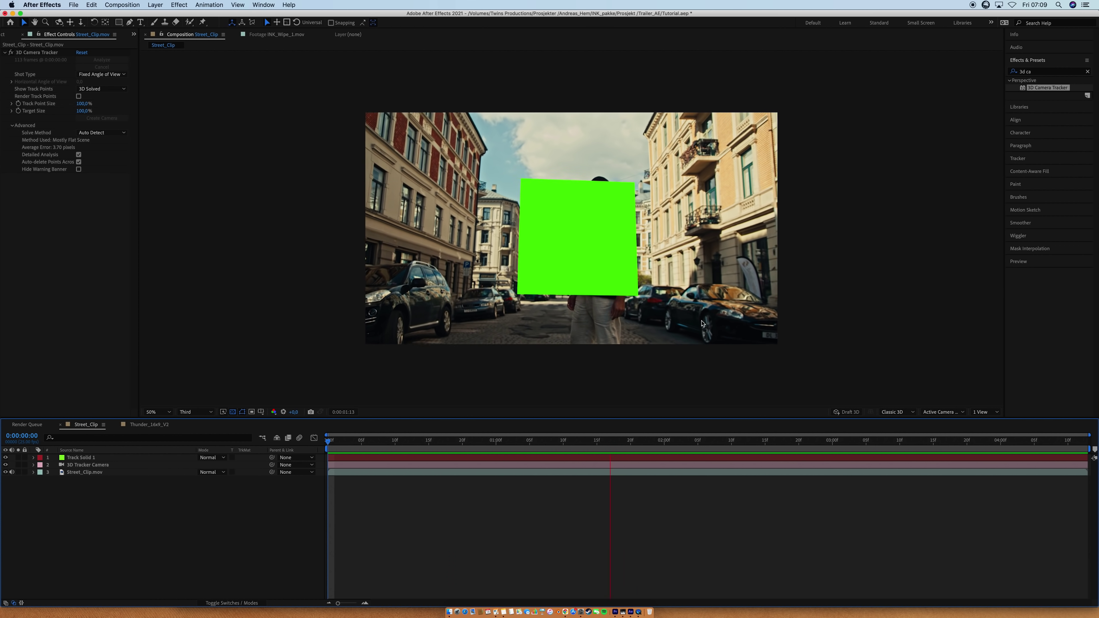
{"action": "left_click", "coordinate": [644, 457]}
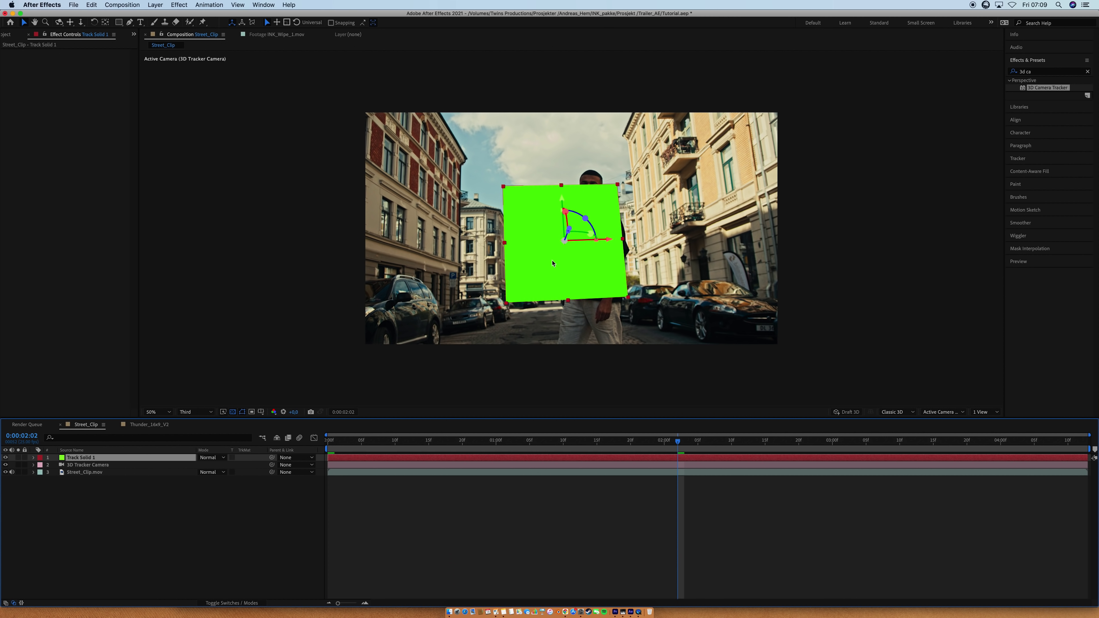
{"action": "left_click", "coordinate": [10, 36]}
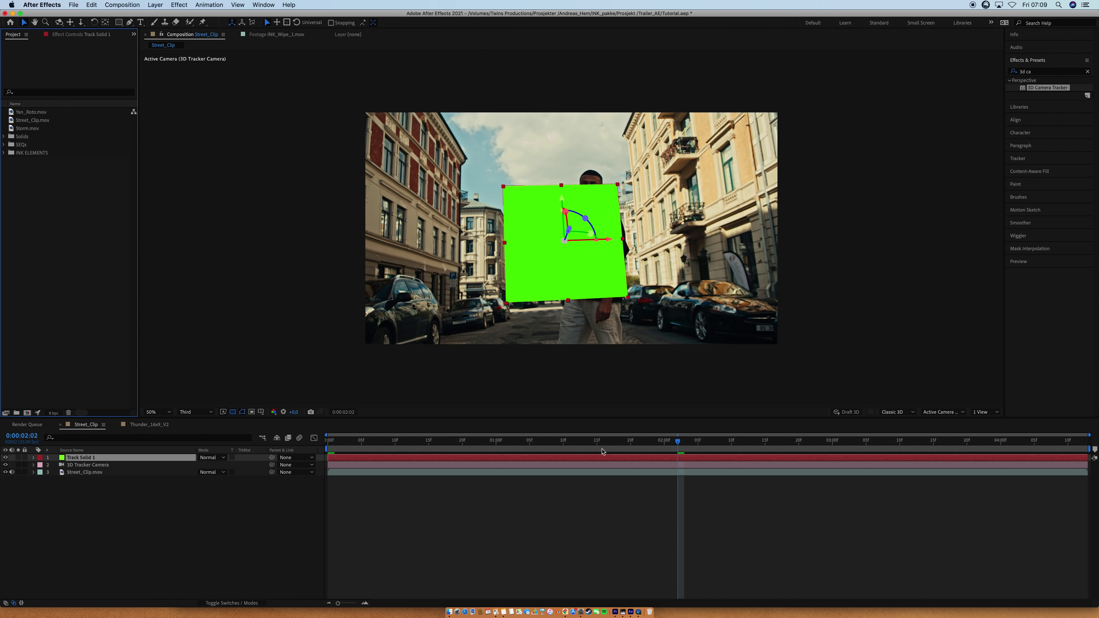
Alt-drag Storm.mov from the Project panel onto Track Solid 1 to replace the green solid.
{"action": "left_click", "coordinate": [27, 128]}
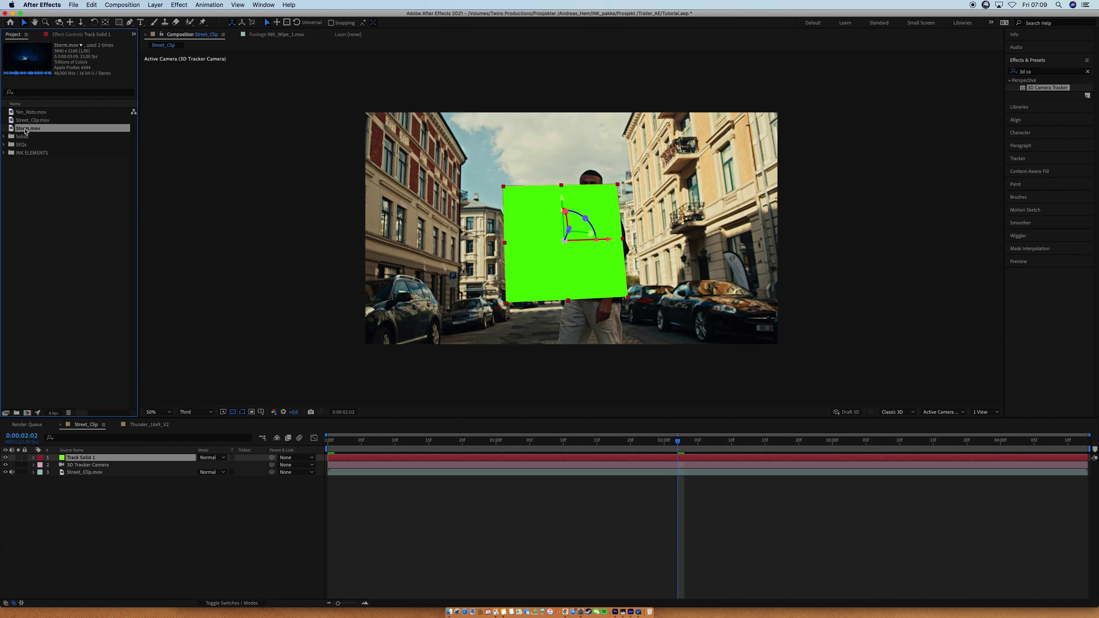
{"action": "left_click_drag", "start_coordinate": [25, 131], "coordinate": [528, 236]}
{"action": "left_click_drag", "start_coordinate": [590, 459], "coordinate": [790, 474]}
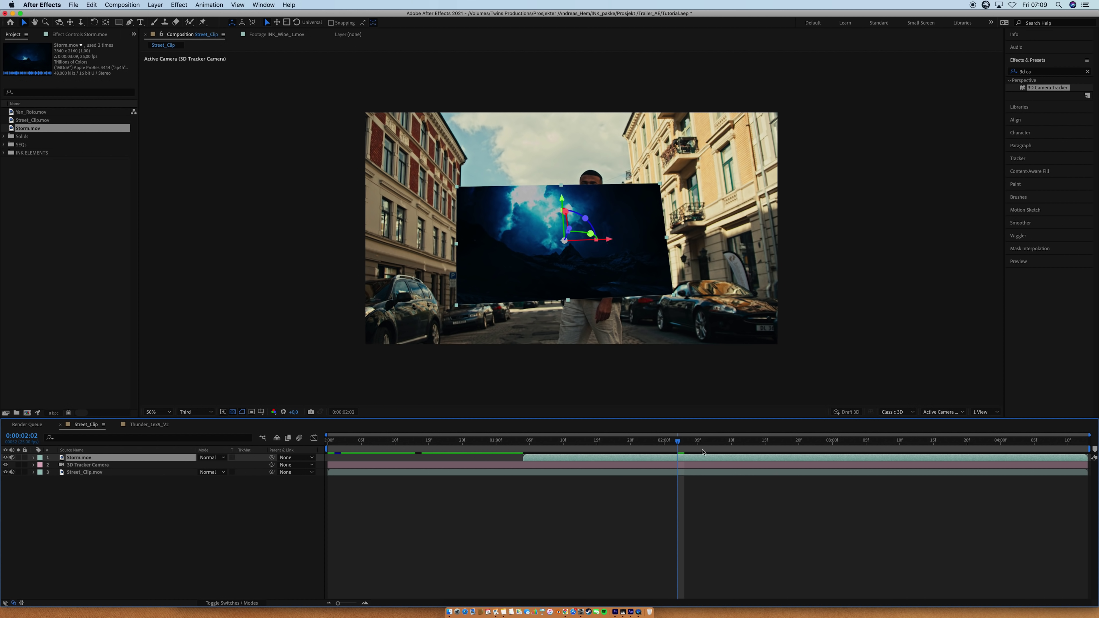
Preview the storm plane against the street, then tilt its rotation.
{"action": "key", "text": "space"}
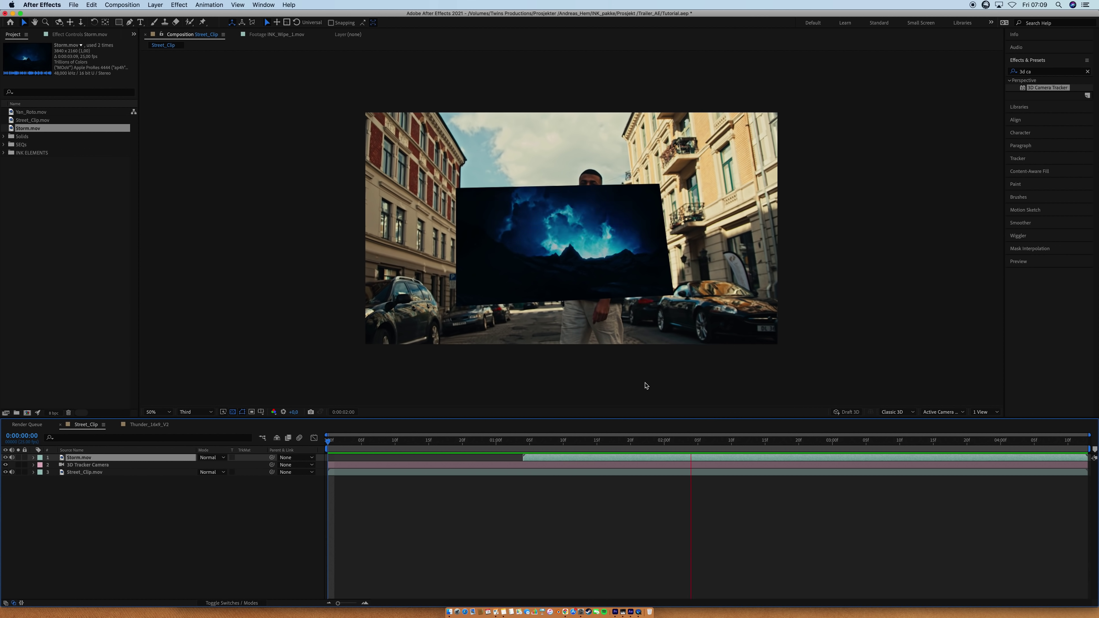
{"action": "key", "text": "space"}
{"action": "key", "text": "r"}
{"action": "left_click_drag", "start_coordinate": [220, 464], "coordinate": [213, 489]}
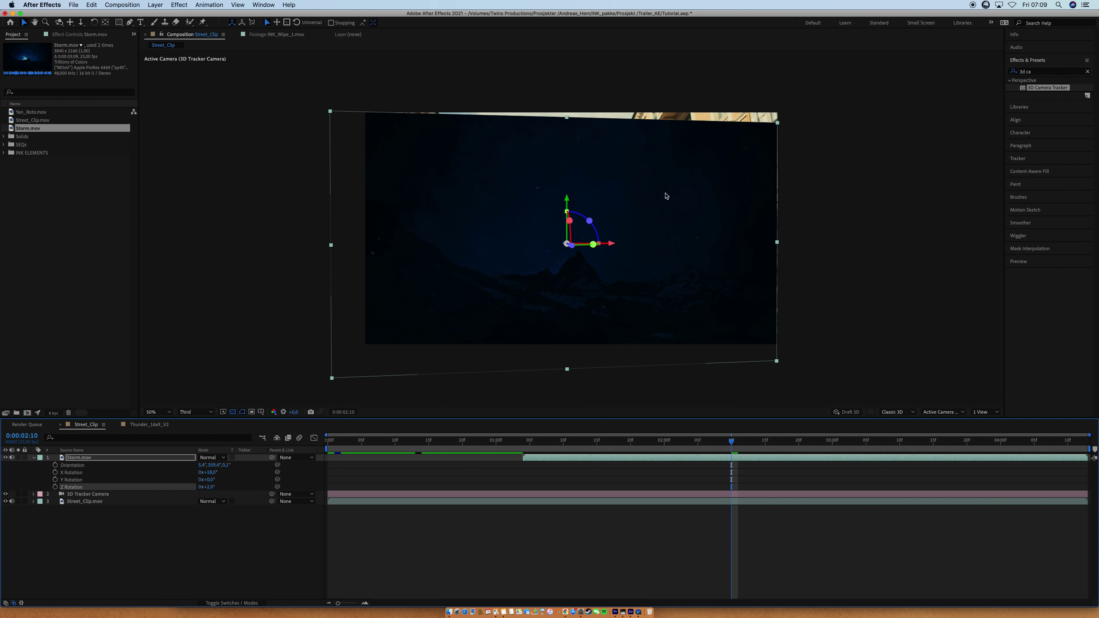
Zoom the viewer out to 33.3% to see the whole storm plane.
{"action": "key", "text": "period"}
{"action": "key", "text": "comma"}
{"action": "key", "text": "period"}
{"action": "left_click_drag", "start_coordinate": [761, 145], "coordinate": [650, 228]}
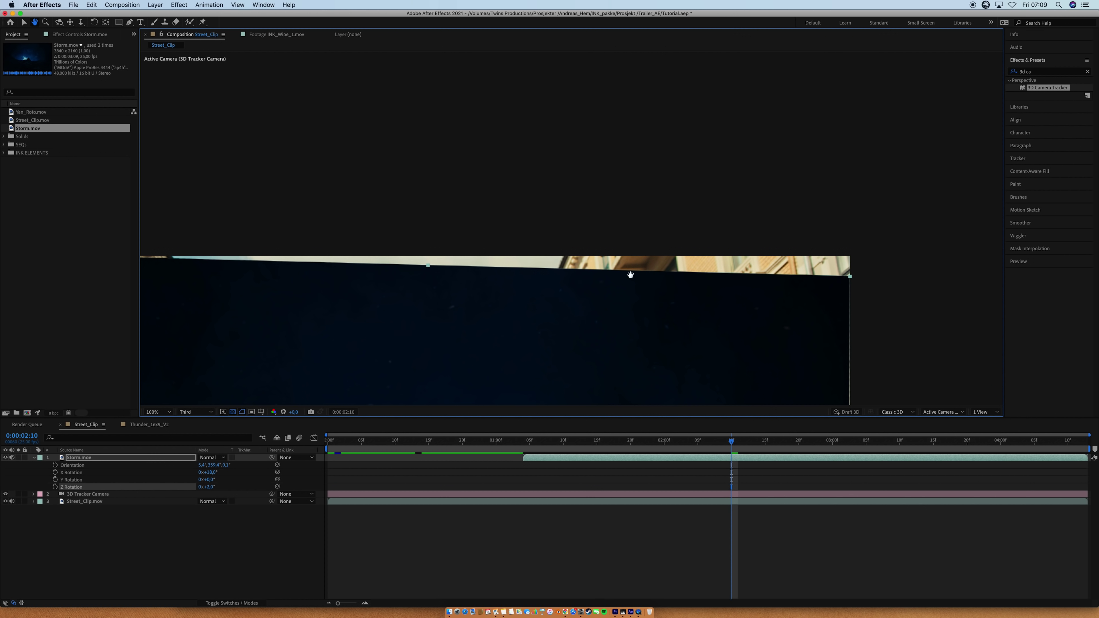
{"action": "key", "text": "comma"}
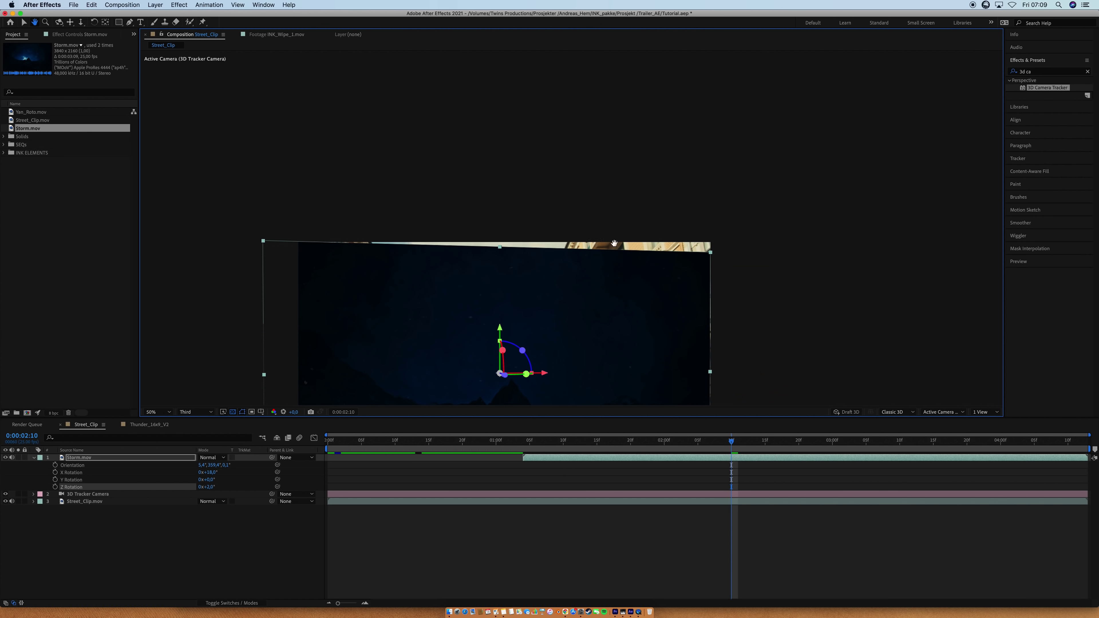
{"action": "key", "text": "comma"}
{"action": "left_click", "coordinate": [169, 411]}
{"action": "left_click", "coordinate": [167, 425]}
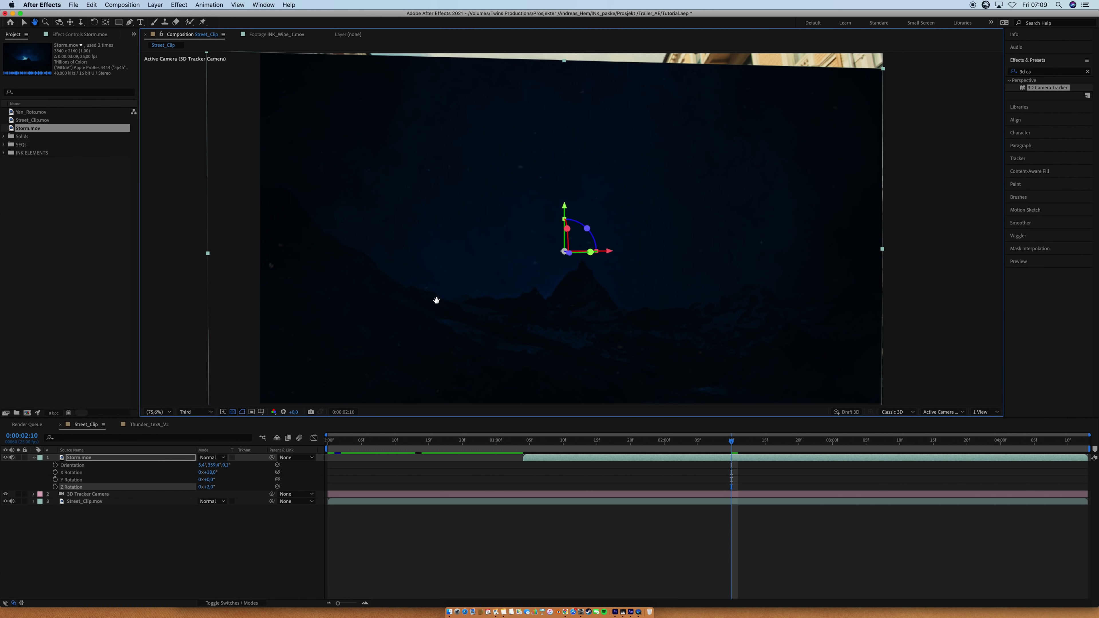
{"action": "key", "text": "comma"}
{"action": "key", "text": "comma"}
Set the storm layer's Y rotation to 8° and move it up over the sky.
{"action": "key", "text": "v"}
{"action": "key", "text": "s"}
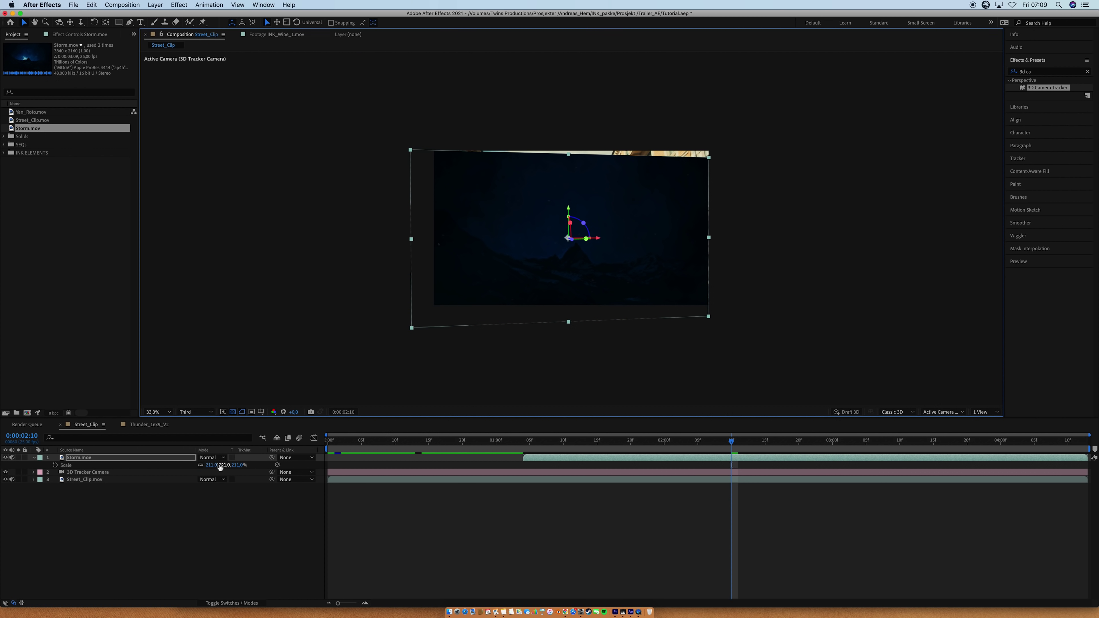
{"action": "key", "text": "r"}
{"action": "left_click_drag", "start_coordinate": [208, 480], "coordinate": [228, 468]}
{"action": "key", "text": "s"}
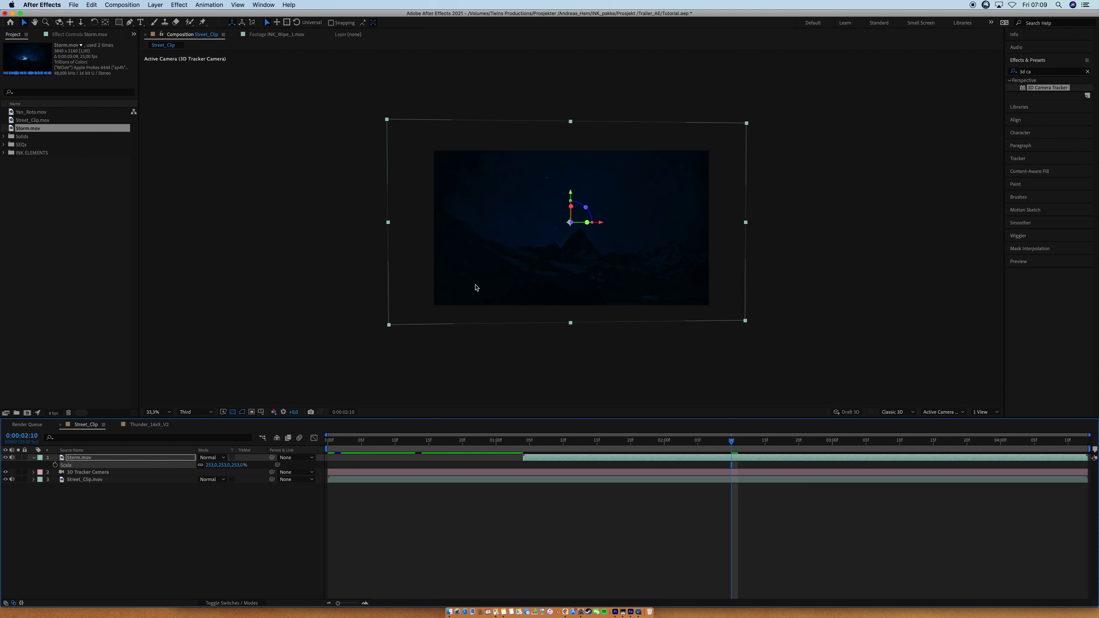
{"action": "left_click_drag", "start_coordinate": [479, 280], "coordinate": [485, 278]}
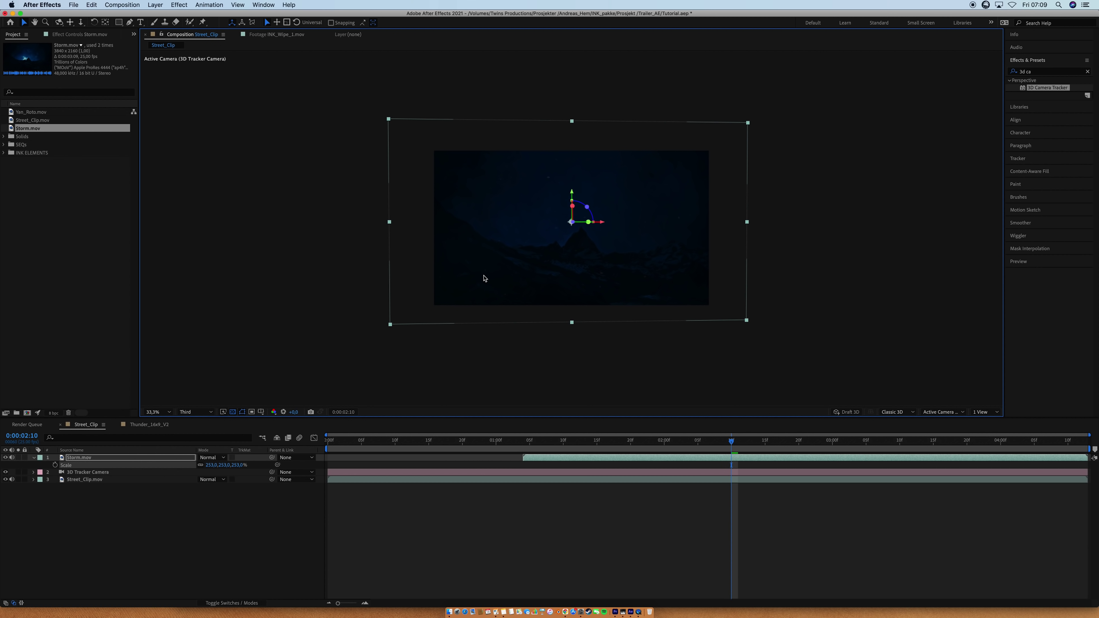
{"action": "key", "text": "r"}
{"action": "left_click_drag", "start_coordinate": [210, 479], "coordinate": [210, 479]}
{"action": "left_click_drag", "start_coordinate": [543, 301], "coordinate": [547, 278]}
Scale the storm layer to 260% and preview the composition from the start.
{"action": "key", "text": "s"}
{"action": "left_click_drag", "start_coordinate": [219, 465], "coordinate": [500, 482]}
{"action": "key", "text": "space"}
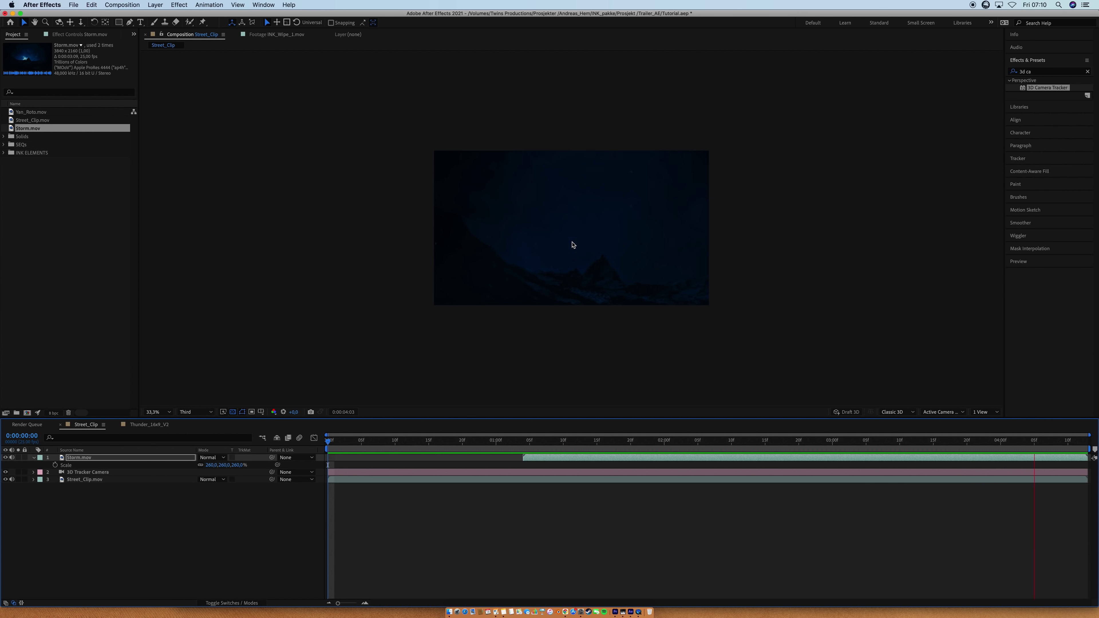
{"action": "key", "text": "."}
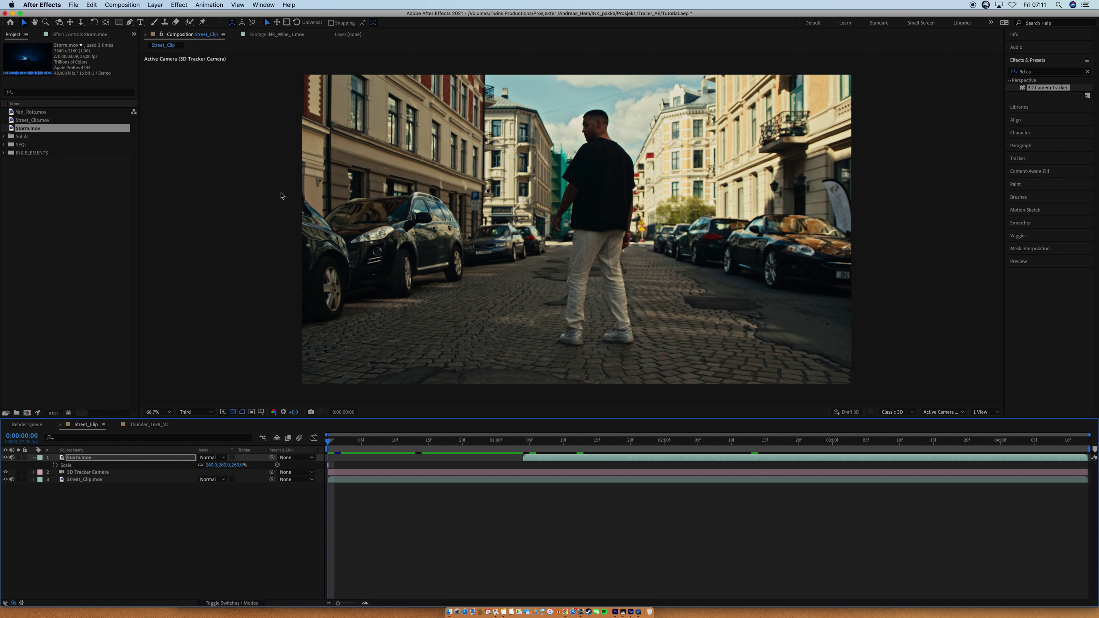
{"action": "left_click_drag", "start_coordinate": [48, 113], "coordinate": [534, 461]}
{"action": "left_click", "coordinate": [549, 440]}
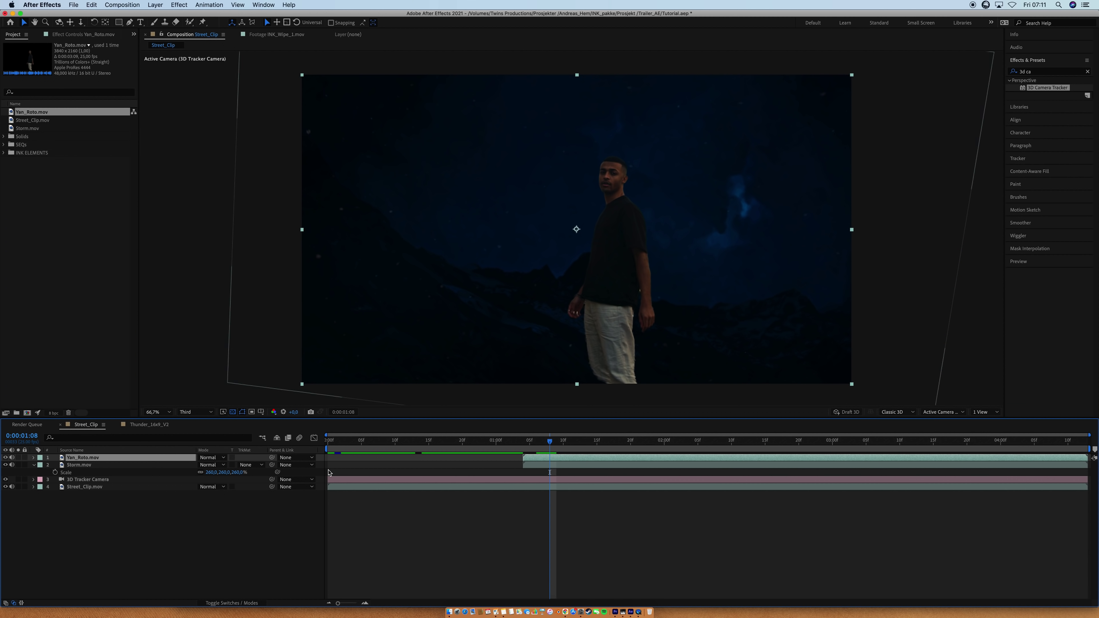
{"action": "mouse_move", "coordinate": [154, 460]}
{"action": "left_mouse_down"}
{"action": "mouse_move", "coordinate": [152, 474]}
{"action": "mouse_move", "coordinate": [144, 458]}
{"action": "left_mouse_up"}
{"action": "key", "text": "Home"}
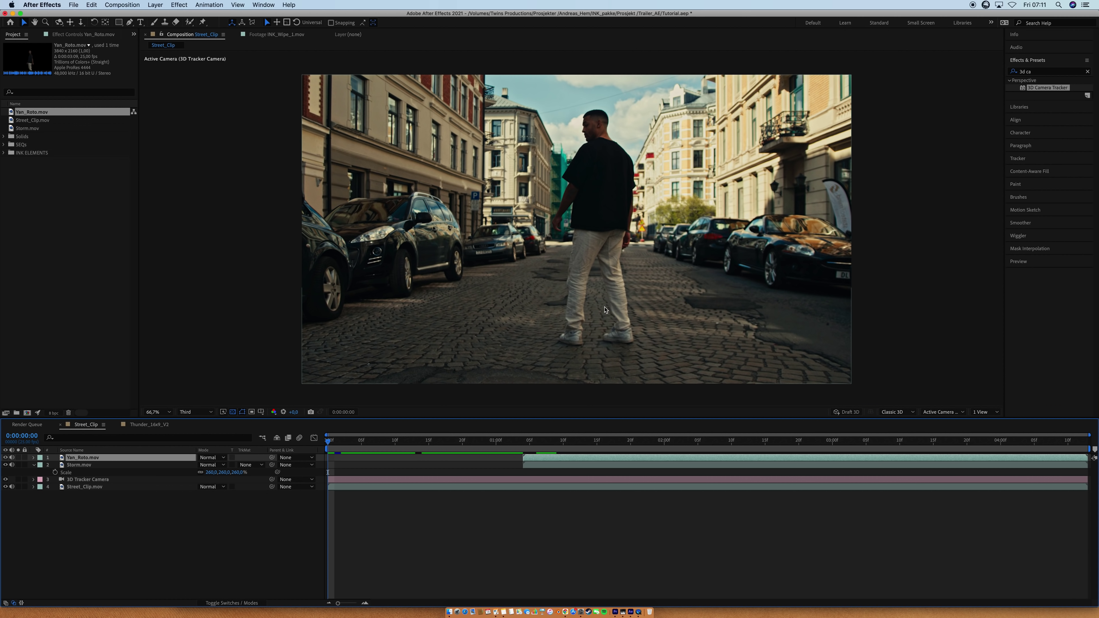
{"action": "key", "text": "space"}
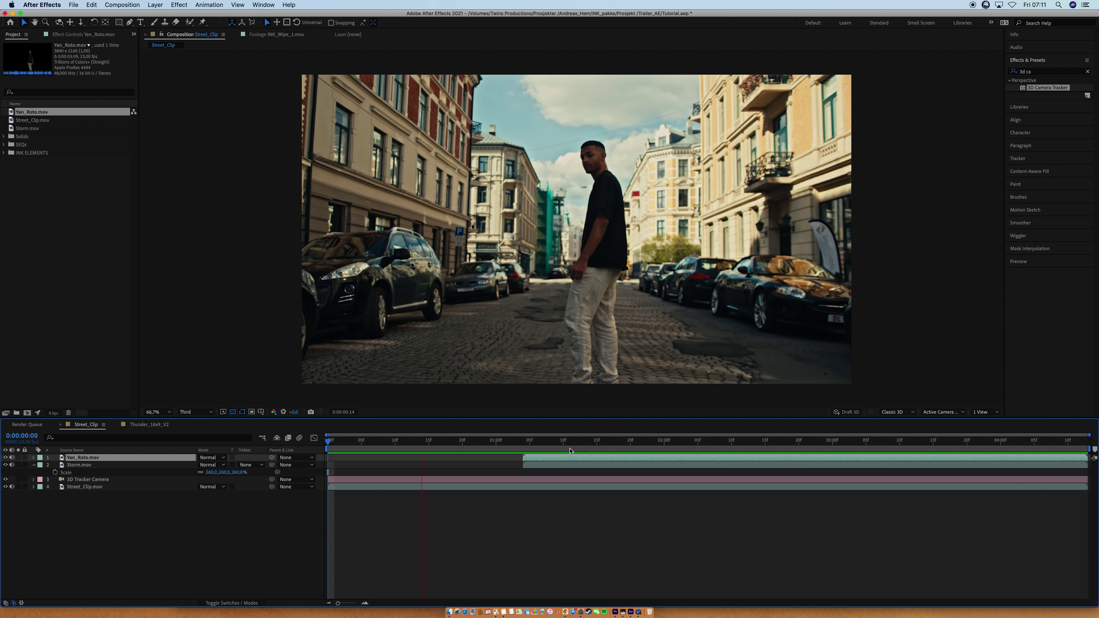
{"action": "key", "text": "space"}
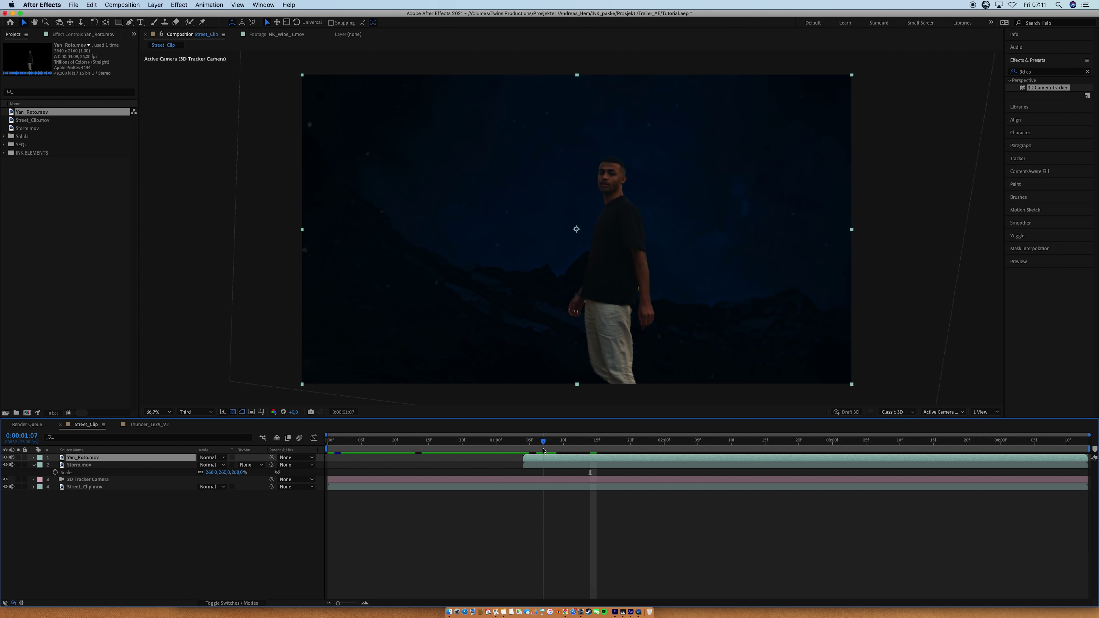
{"action": "mouse_move", "coordinate": [529, 450]}
{"action": "left_mouse_down"}
{"action": "mouse_move", "coordinate": [543, 453]}
{"action": "mouse_move", "coordinate": [525, 461]}
{"action": "left_mouse_up"}
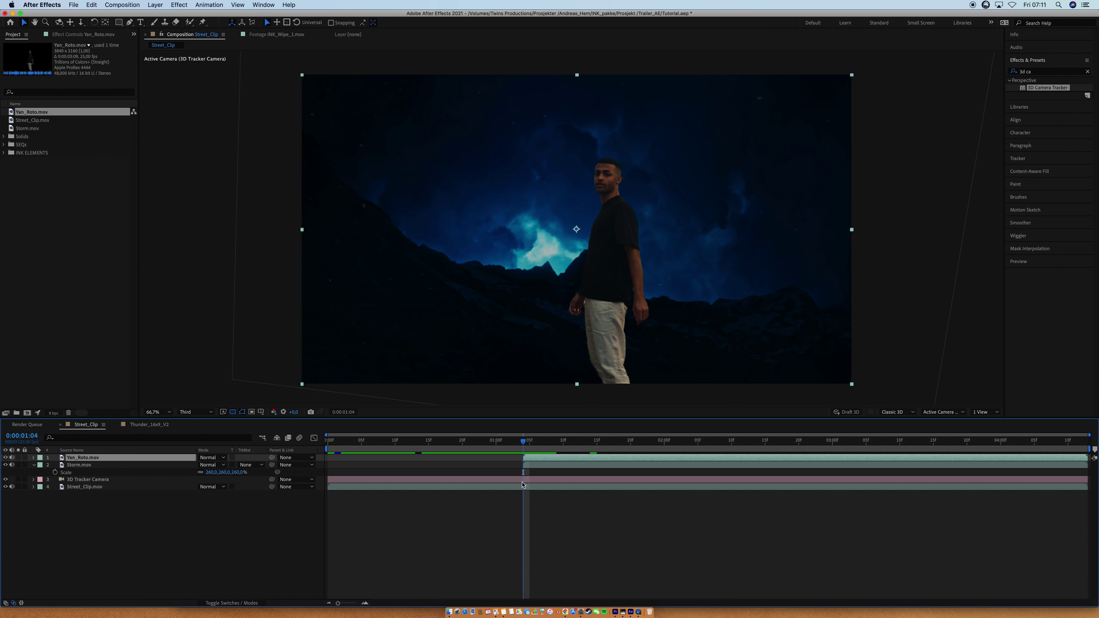
Duplicate Storm.mov and replace the copy with INK_Fast.mov from the INK ELEMENTS folder.
{"action": "left_click", "coordinate": [532, 466]}
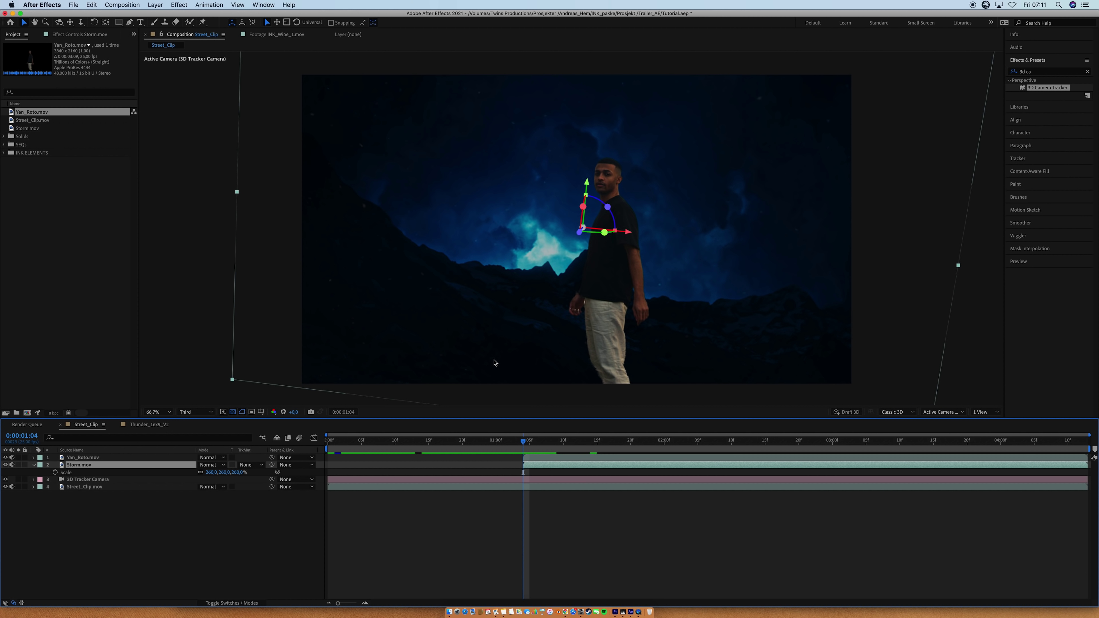
{"action": "key", "text": "super+d"}
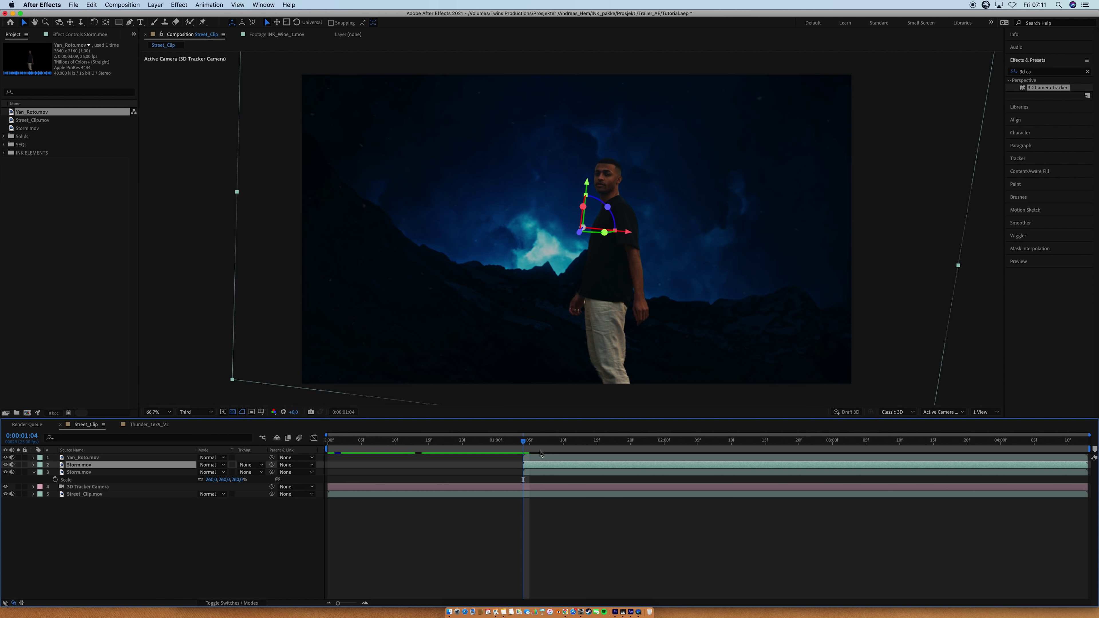
{"action": "left_click", "coordinate": [30, 153]}
{"action": "left_click", "coordinate": [5, 154]}
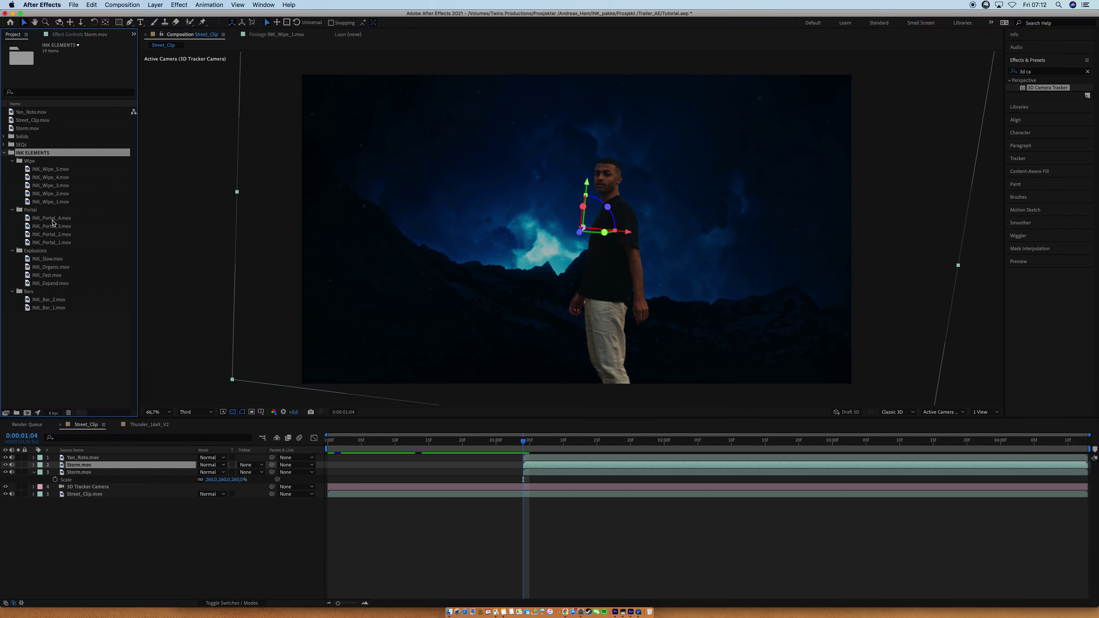
{"action": "left_click", "coordinate": [54, 276]}
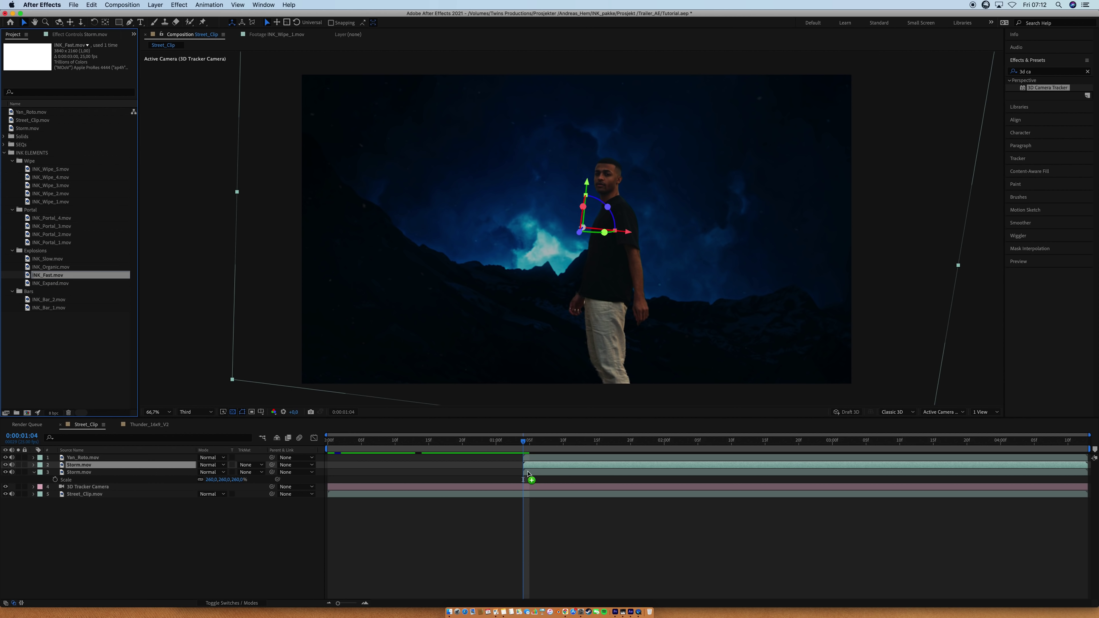
{"action": "left_click_drag", "start_coordinate": [532, 474], "coordinate": [541, 466]}
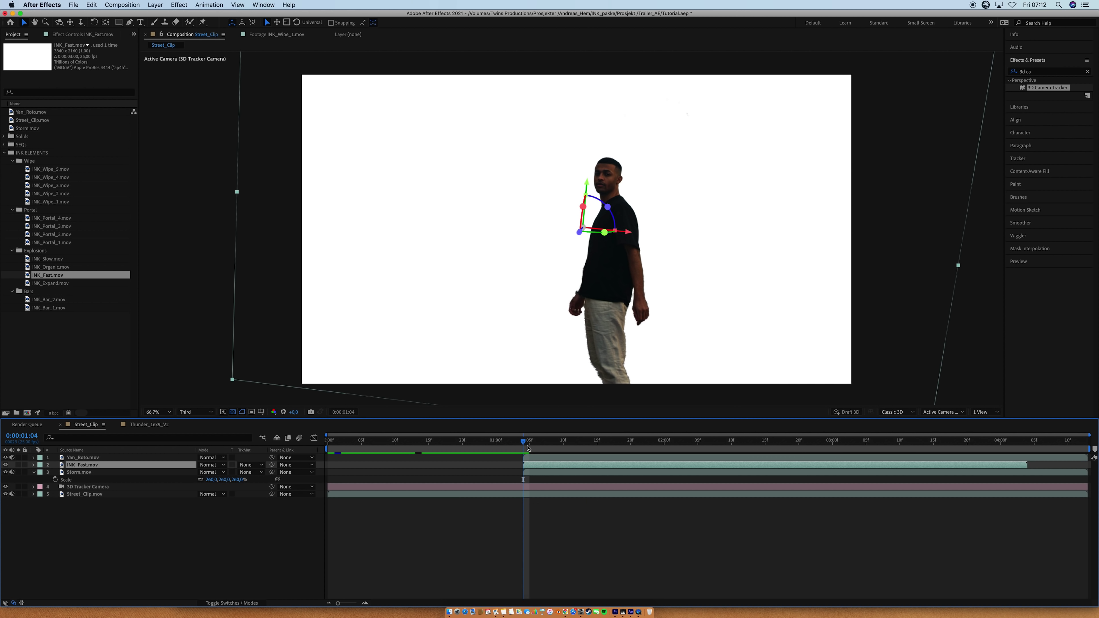
Preview from just before the storm, stopping at 0:00:01:05, then move to the ink burst.
{"action": "left_click", "coordinate": [471, 441]}
{"action": "key", "text": "space"}
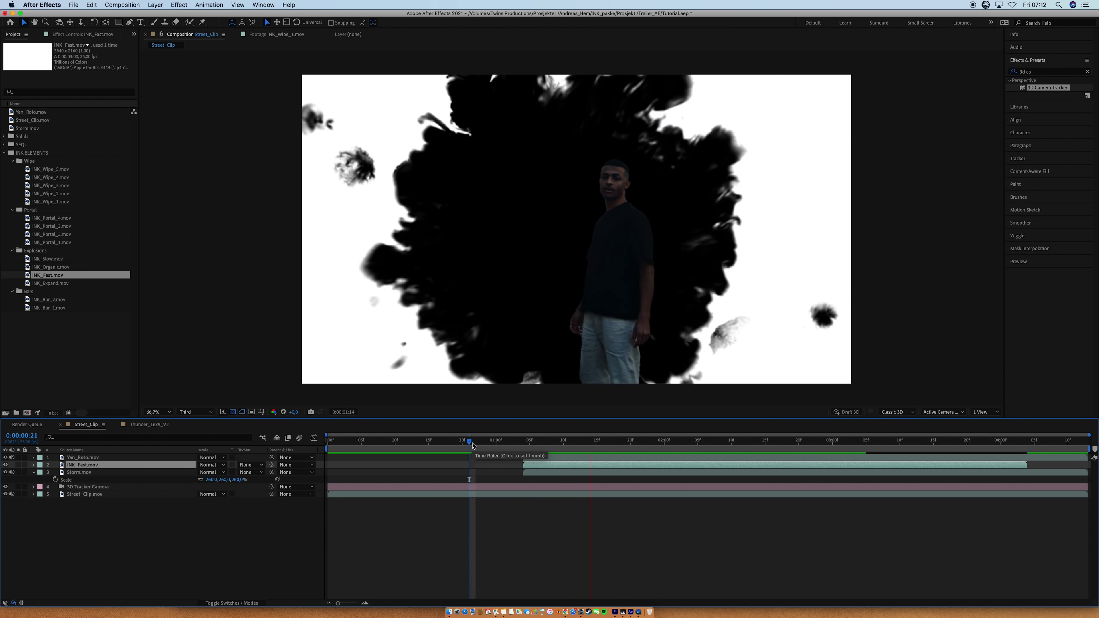
{"action": "left_click", "coordinate": [529, 444]}
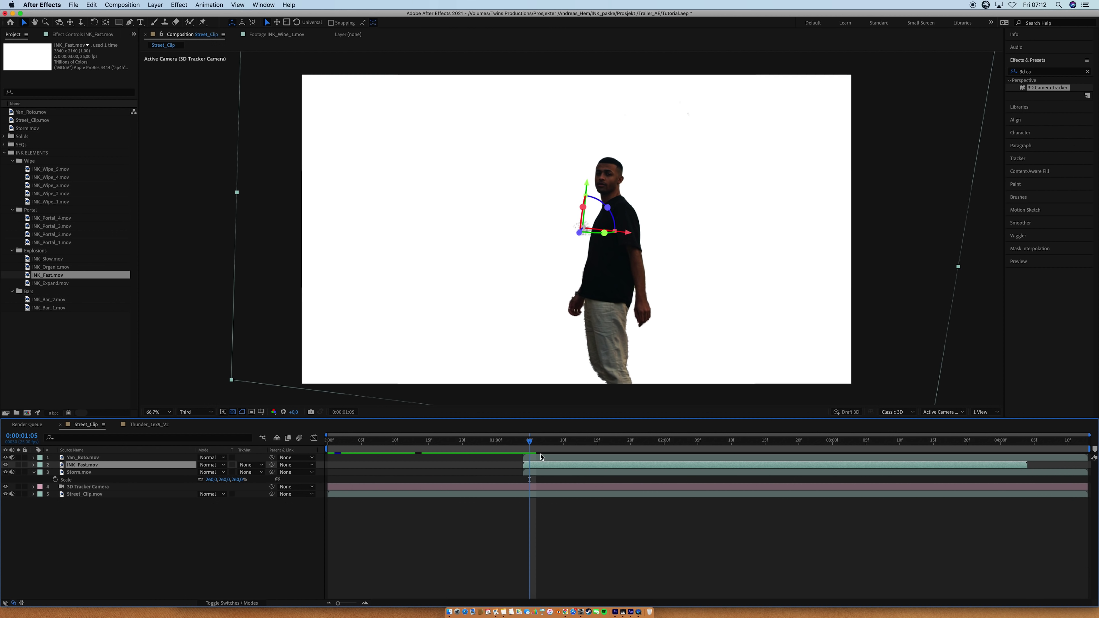
{"action": "left_click", "coordinate": [564, 443]}
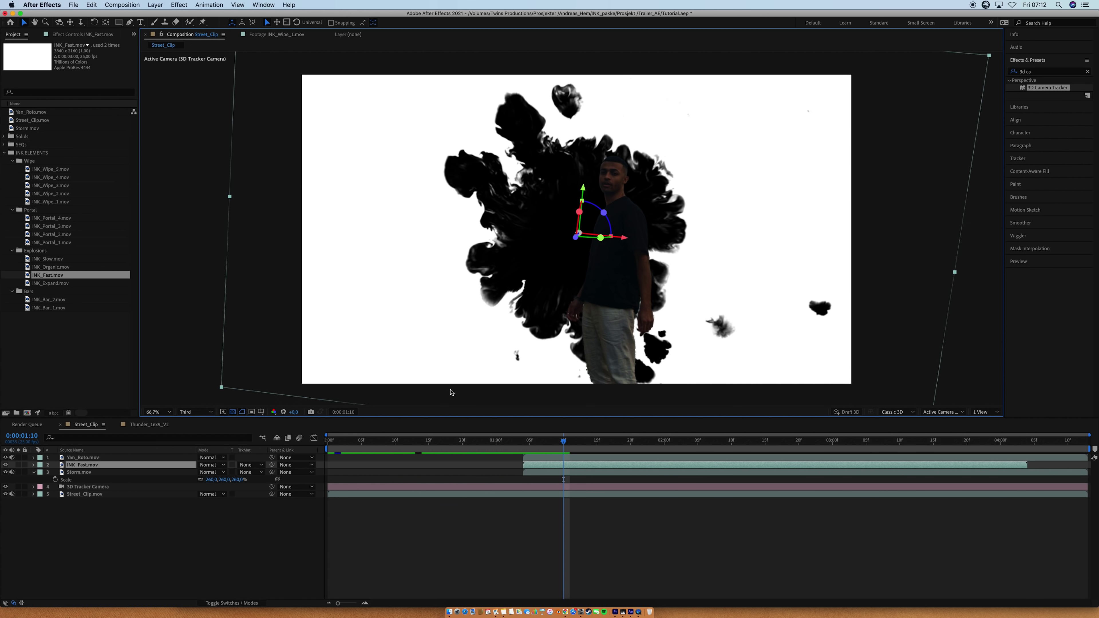
Scale the INK_Fast.mov layer up to 250%.
{"action": "key", "text": "comma"}
{"action": "key", "text": "comma"}
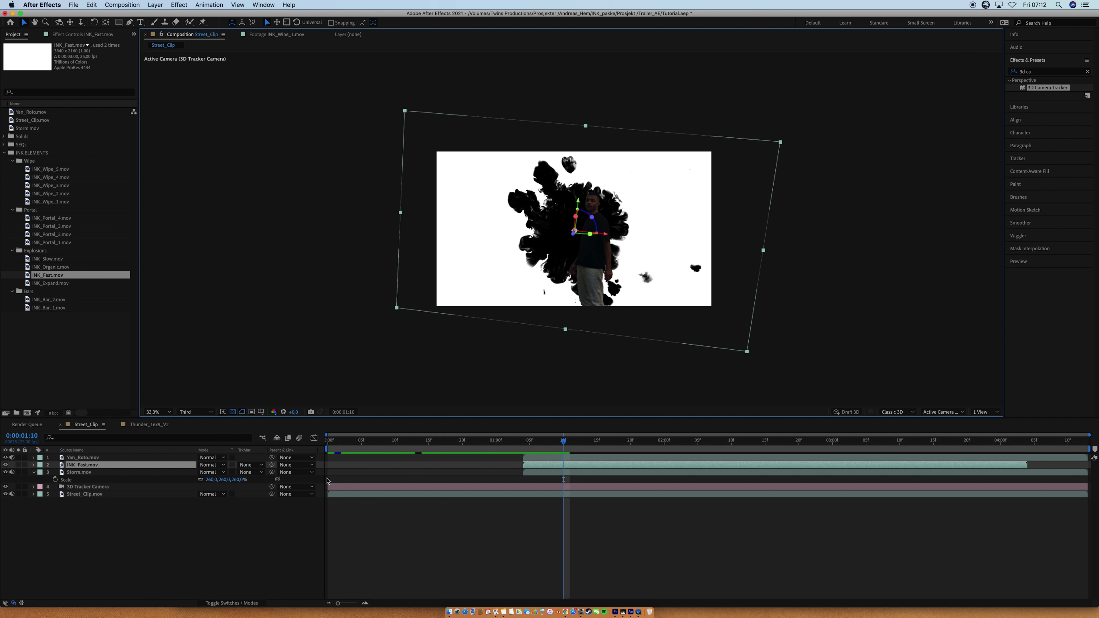
{"action": "key", "text": "s"}
{"action": "left_click_drag", "start_coordinate": [237, 472], "coordinate": [232, 473]}
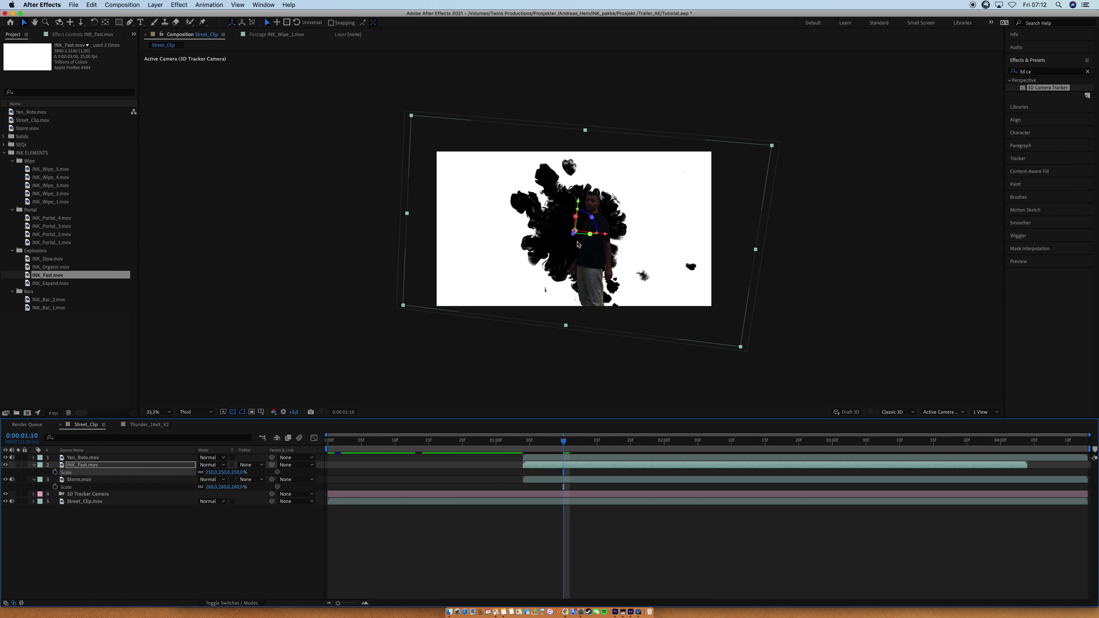
{"action": "key", "text": "period"}
{"action": "key", "text": "period"}
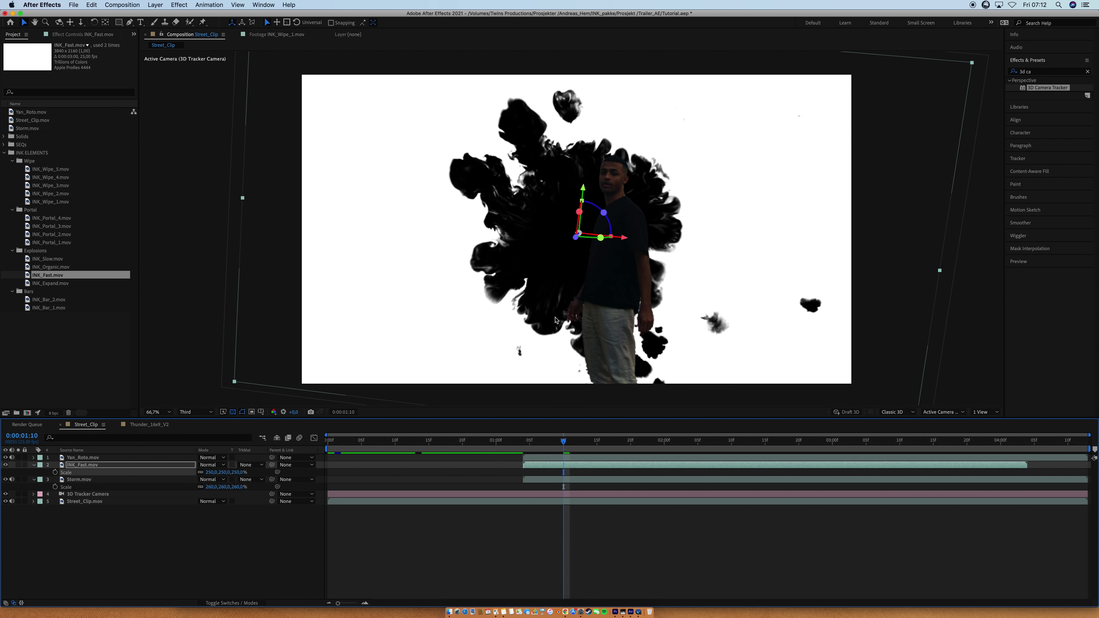
Select INK_Fast.mov, Storm.mov and 3D Tracker Camera and pre-compose them as 'Not important'.
{"action": "left_click", "coordinate": [533, 476]}
{"action": "left_click", "coordinate": [534, 467]}
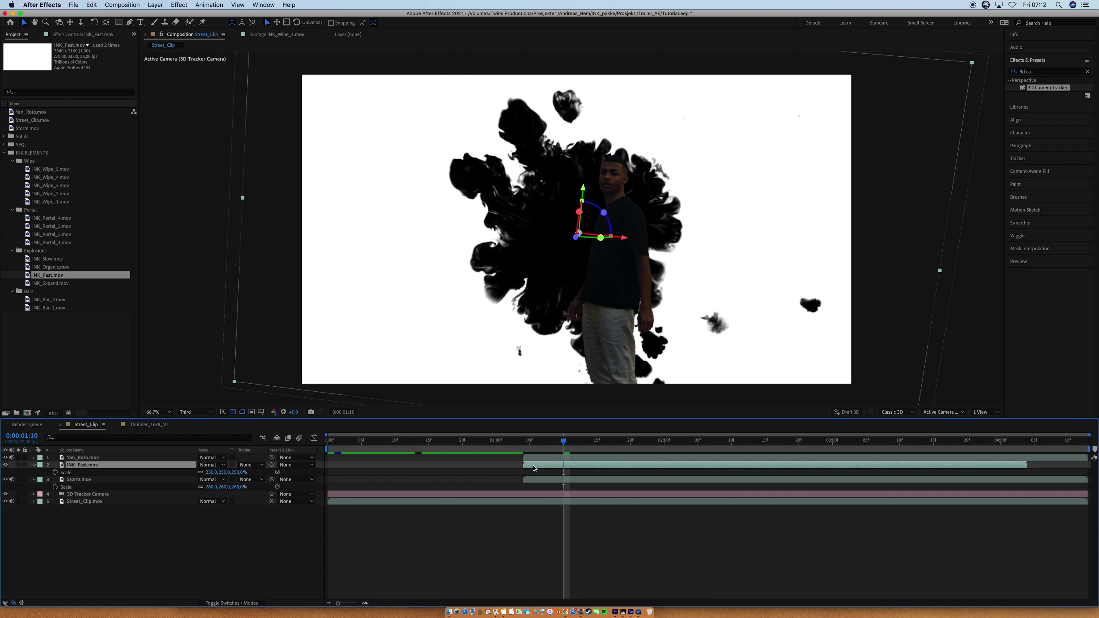
{"action": "left_click", "coordinate": [540, 481], "text": "shift"}
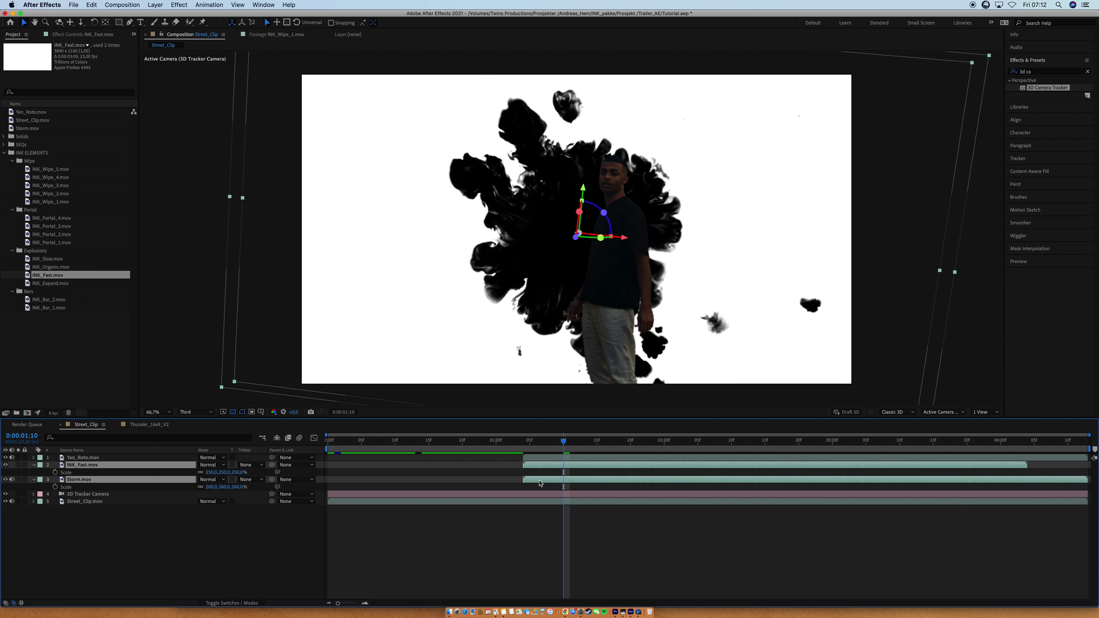
{"action": "left_click", "coordinate": [544, 496], "text": "shift"}
{"action": "right_click", "coordinate": [544, 495]}
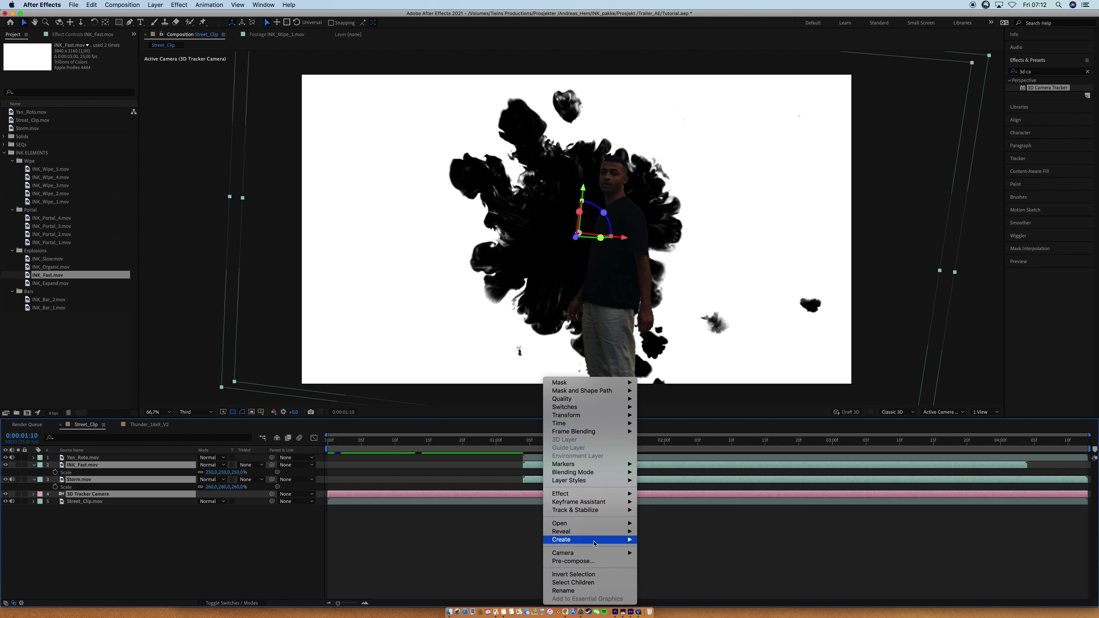
{"action": "left_click", "coordinate": [613, 555]}
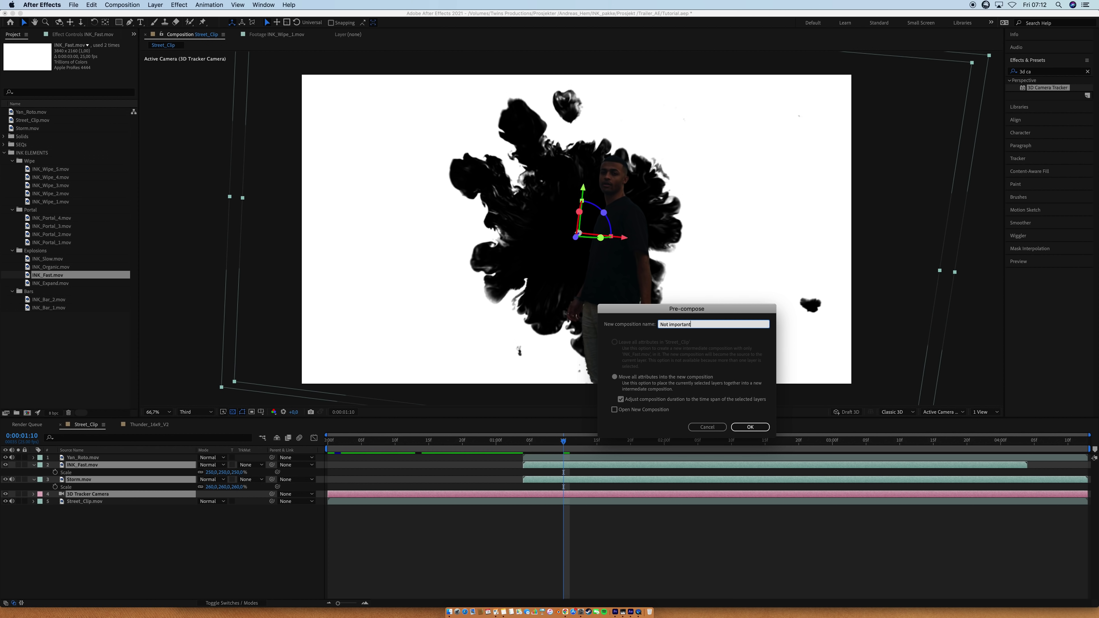
{"action": "key", "text": "Return"}
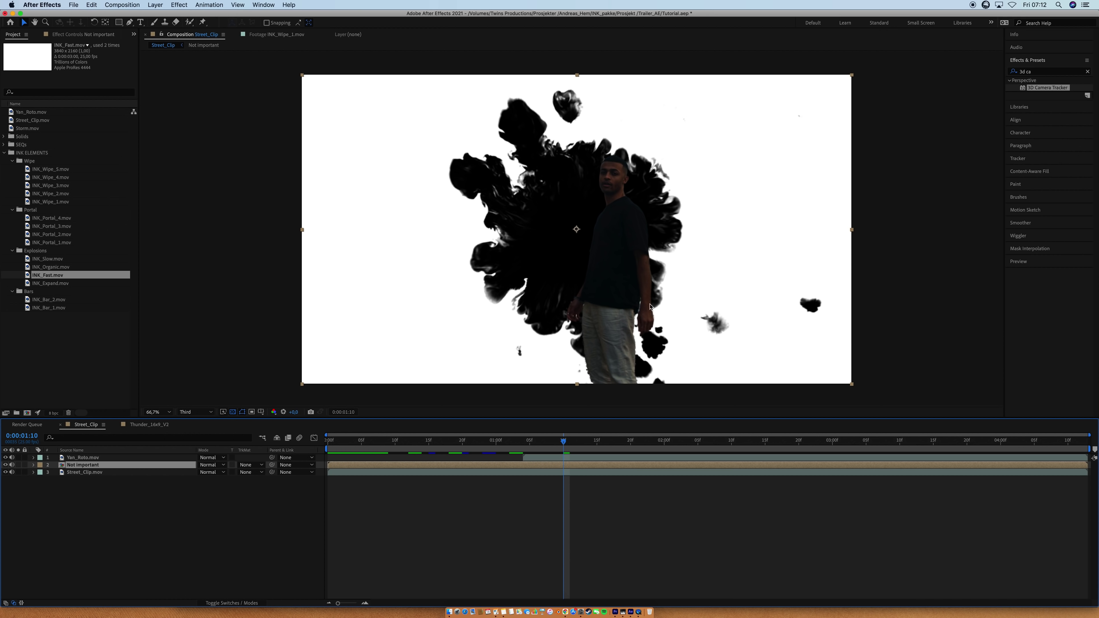
Open the Not important precomp and inspect INK_Fast.mov in its own layer view.
{"action": "double_click", "coordinate": [540, 466]}
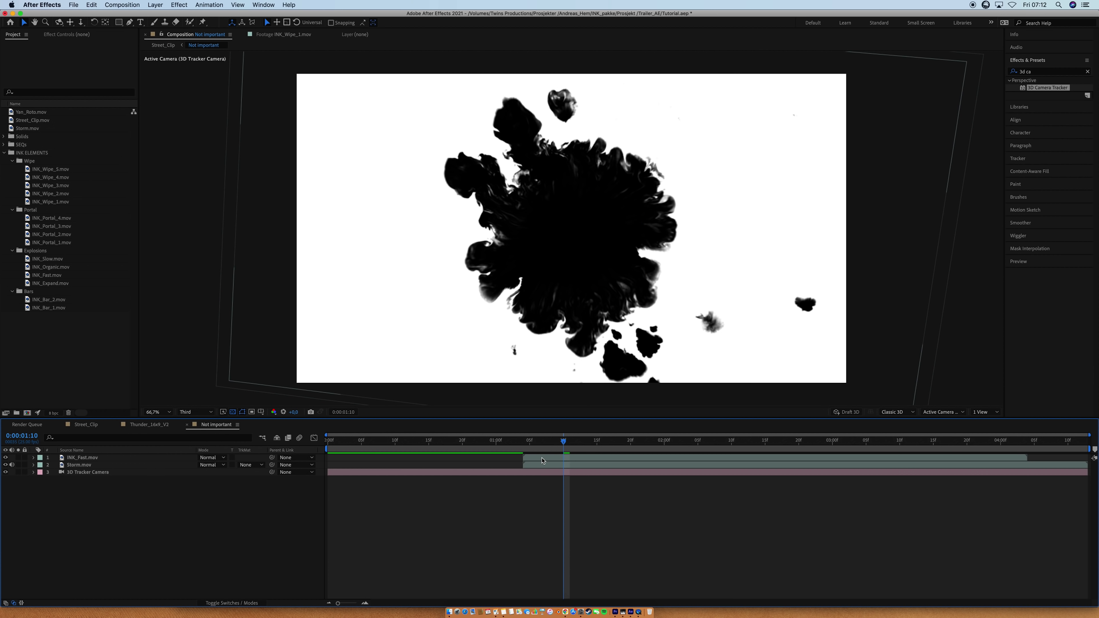
{"action": "double_click", "coordinate": [540, 459]}
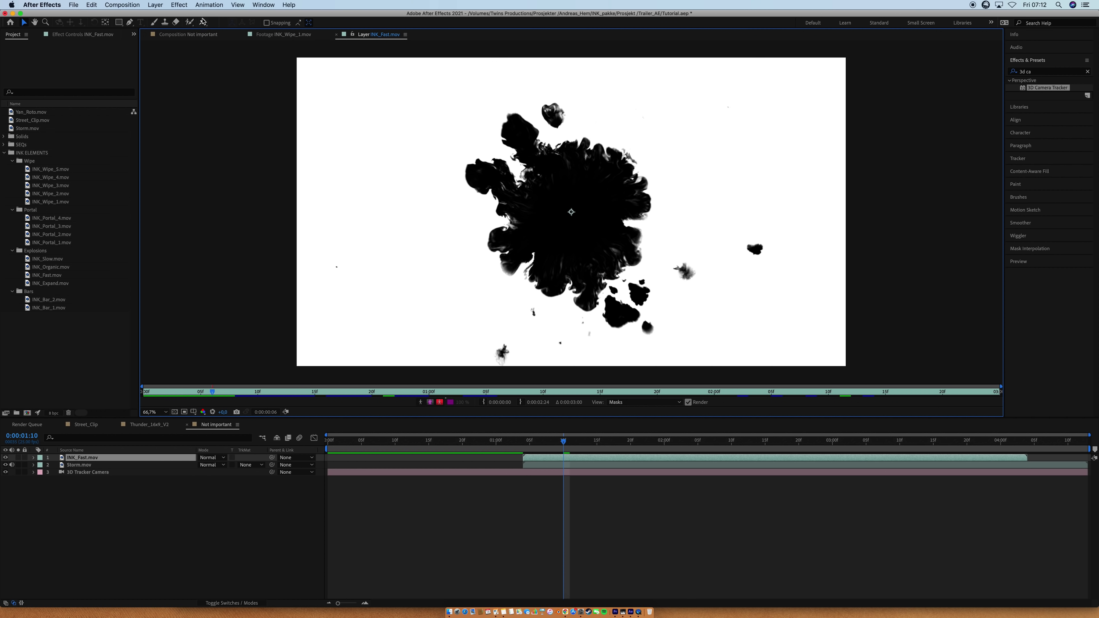
{"action": "left_click", "coordinate": [188, 34]}
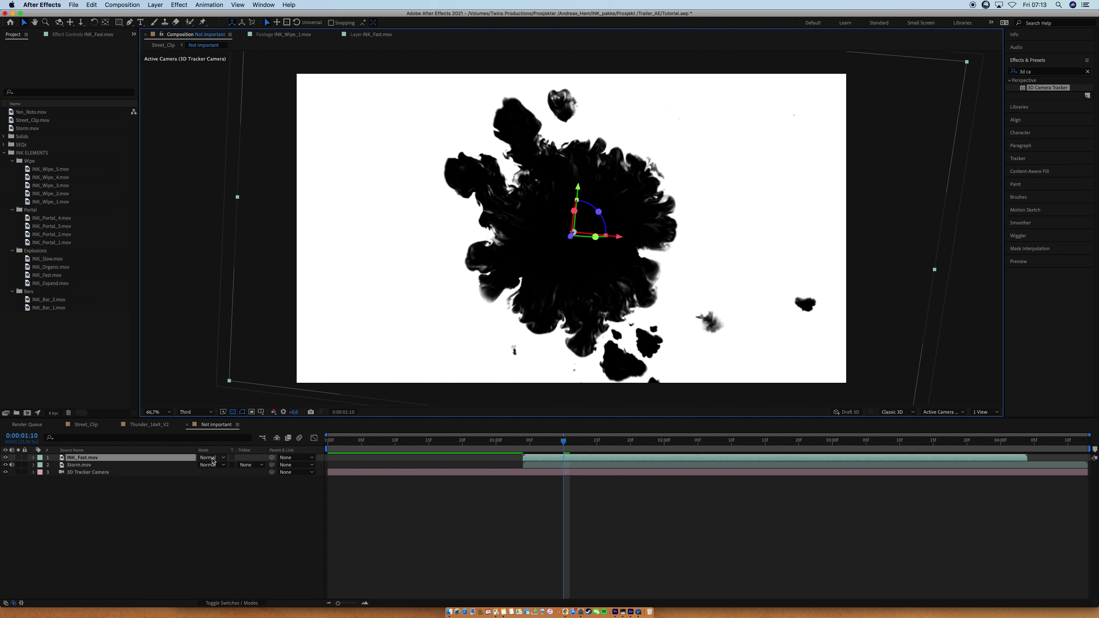
Show the blending mode column and set INK_Fast.mov's mode to Silhouette Luma.
{"action": "left_click", "coordinate": [218, 465]}
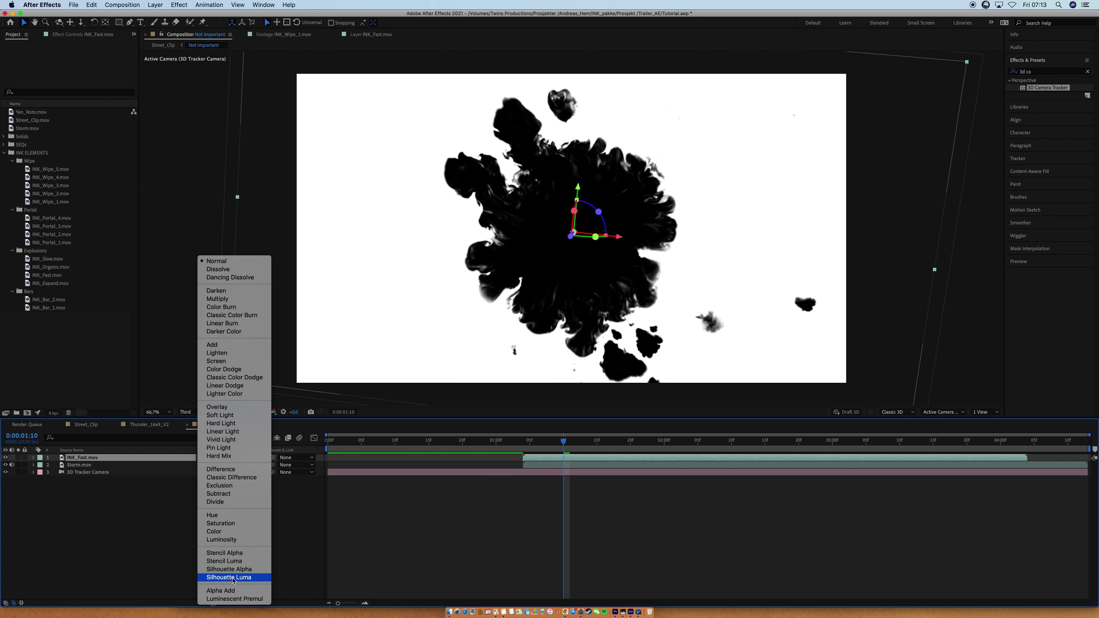
{"action": "left_click", "coordinate": [166, 526]}
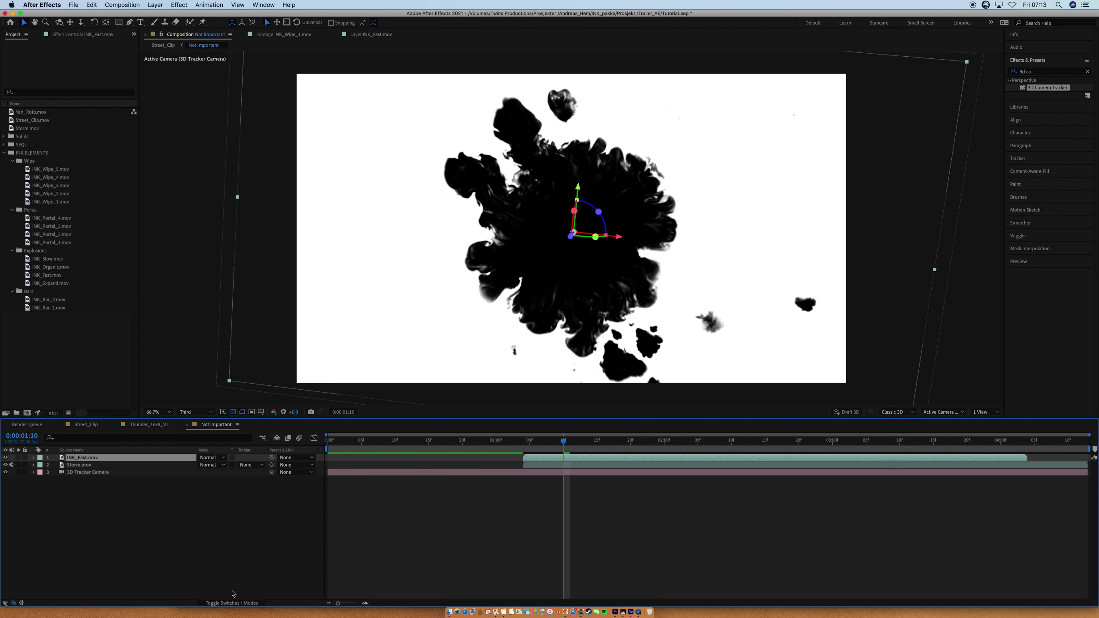
{"action": "left_click", "coordinate": [225, 604]}
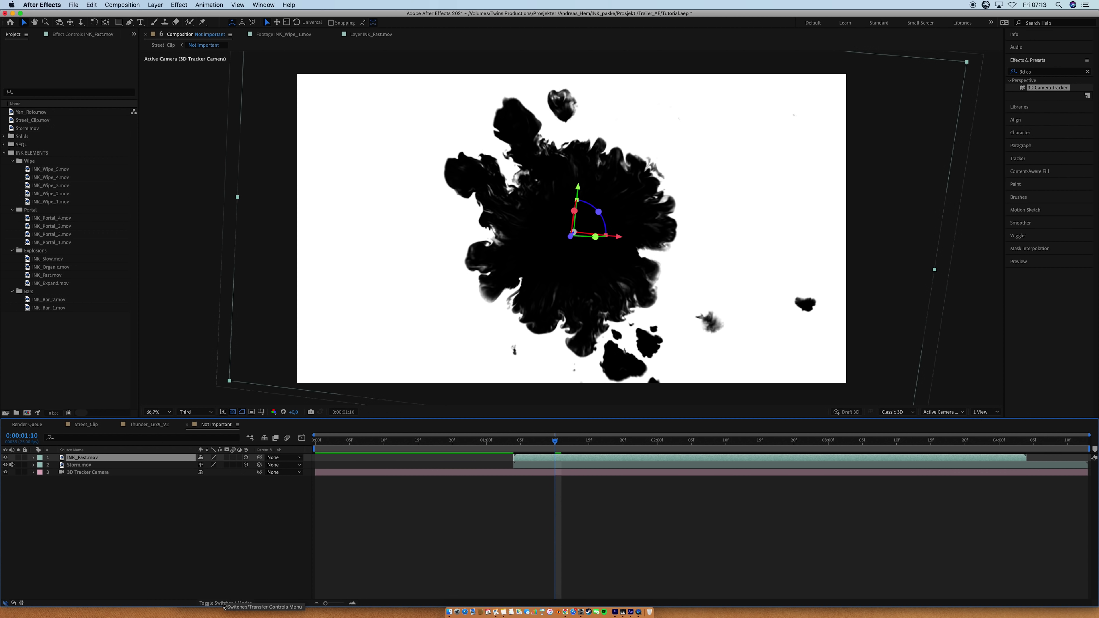
{"action": "left_click", "coordinate": [224, 604]}
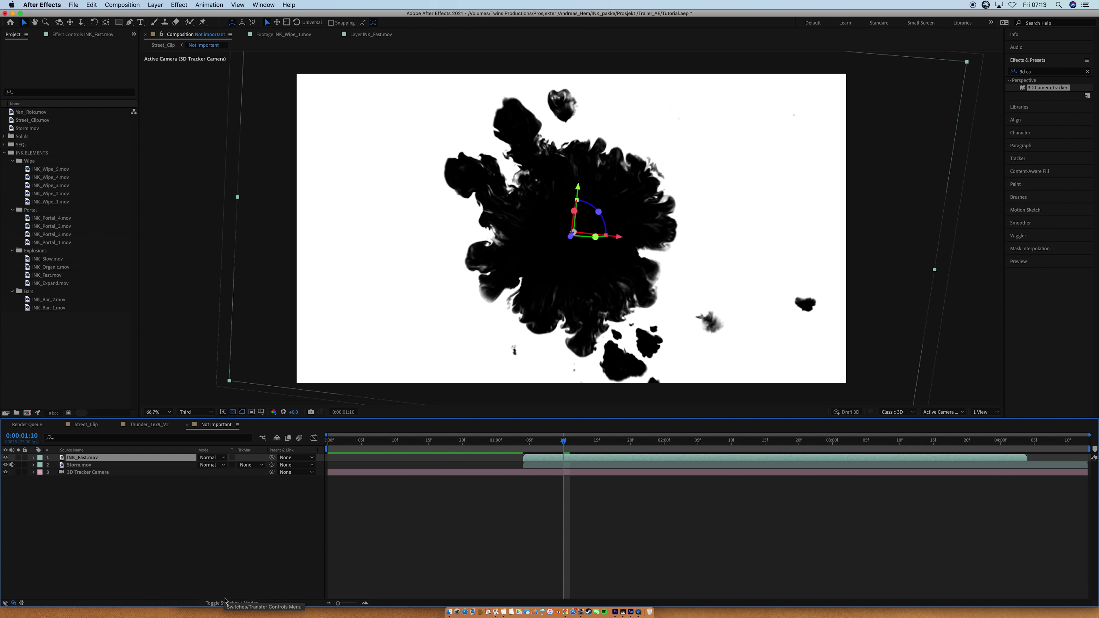
{"action": "left_click", "coordinate": [209, 458]}
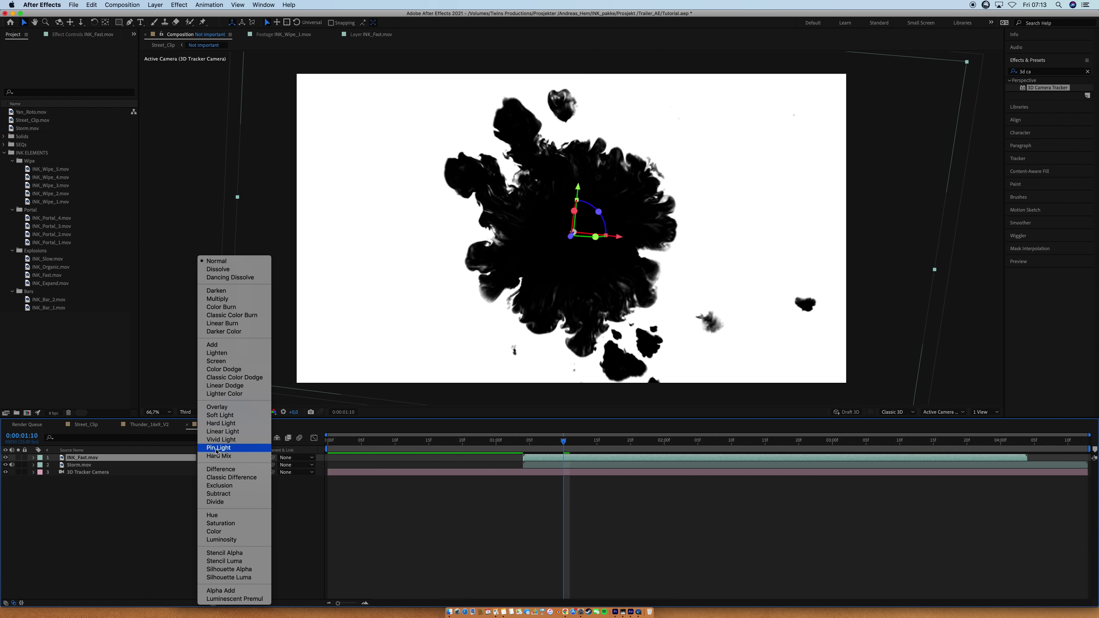
{"action": "left_click", "coordinate": [237, 579]}
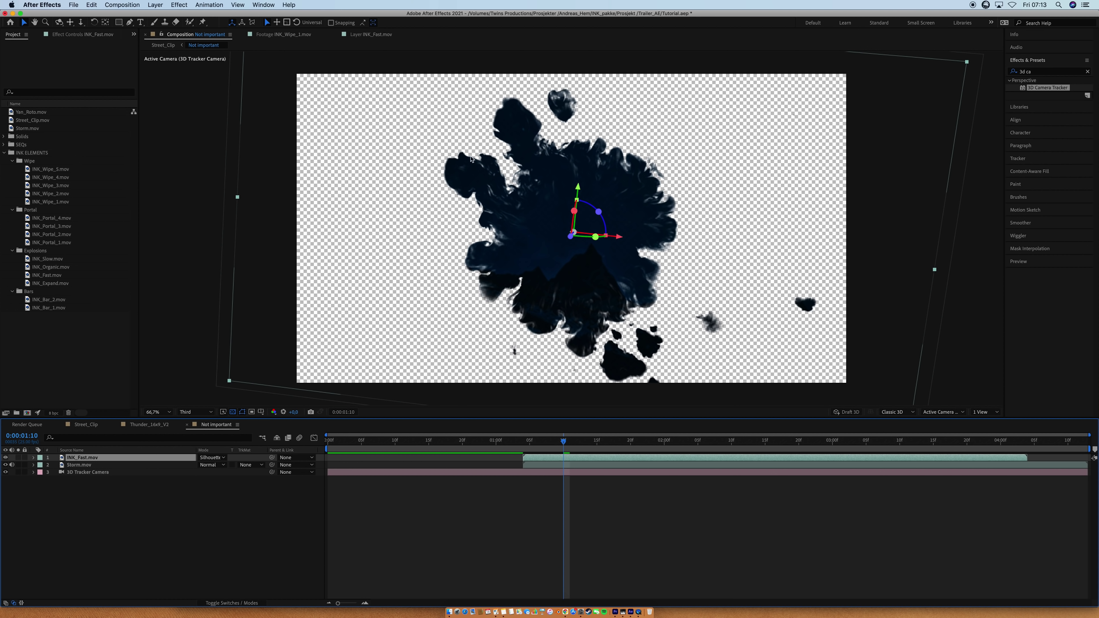
{"action": "left_click", "coordinate": [489, 447]}
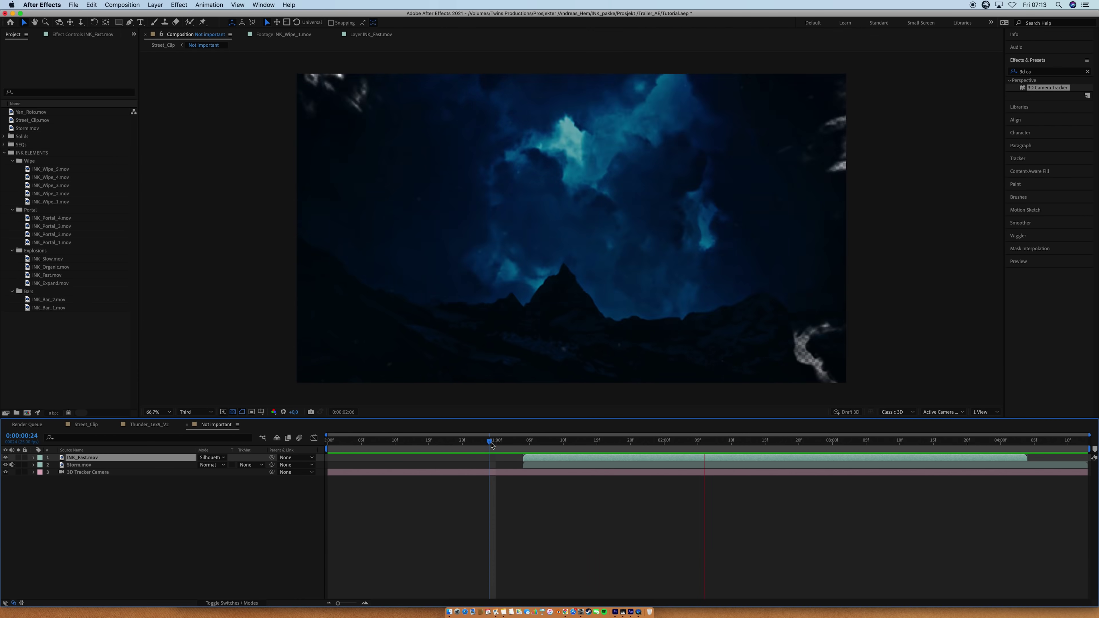
{"action": "left_click", "coordinate": [86, 424]}
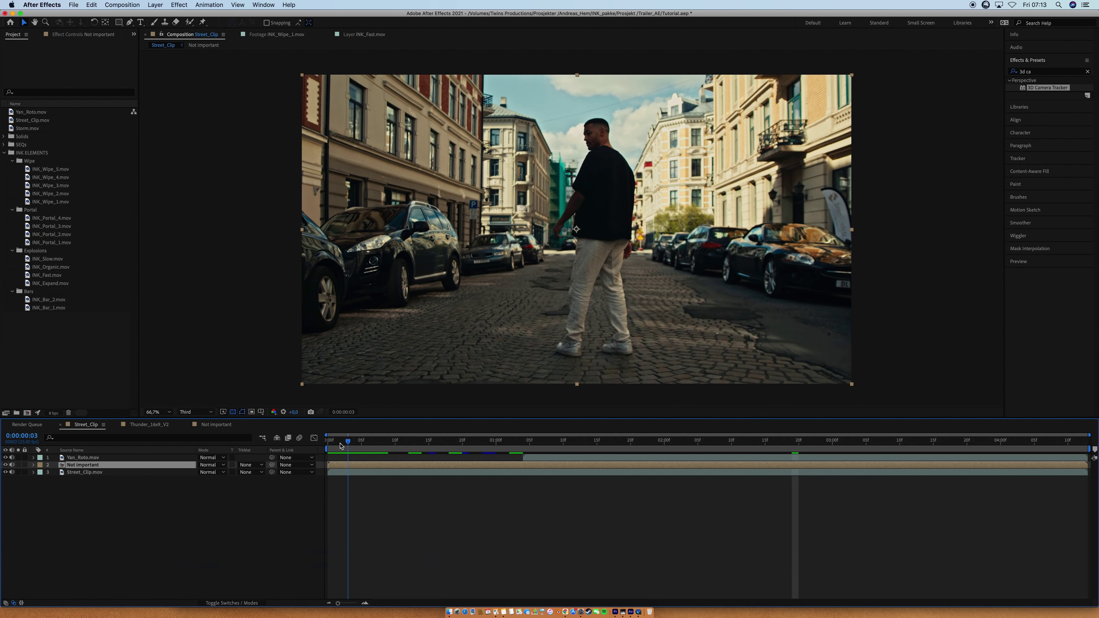
{"action": "left_click", "coordinate": [321, 446]}
{"action": "key", "text": "space"}
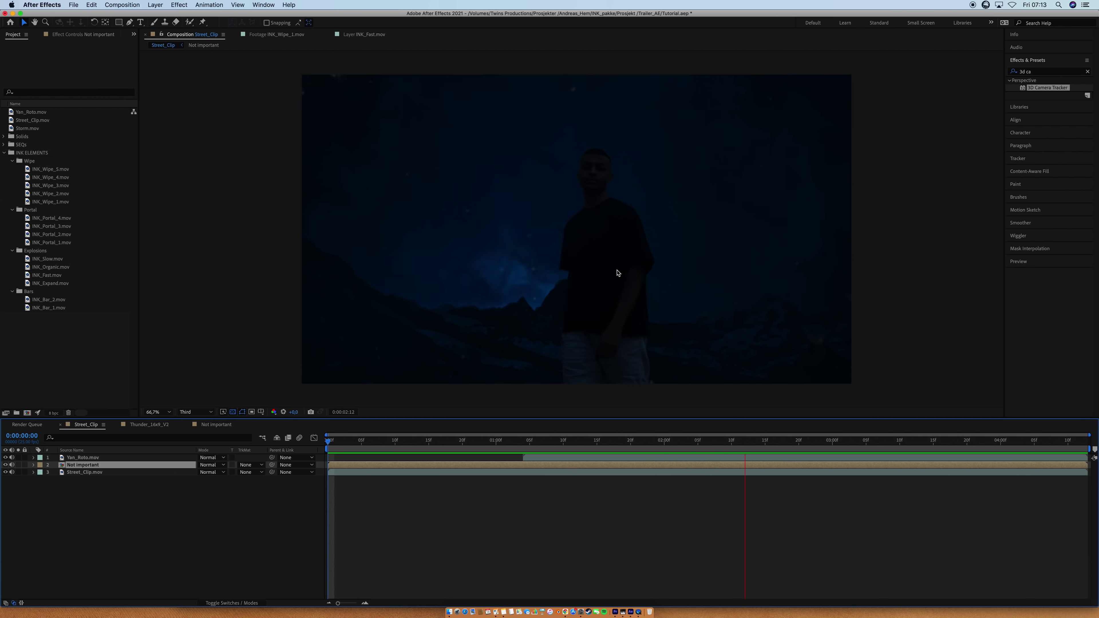
{"action": "key", "text": "space"}
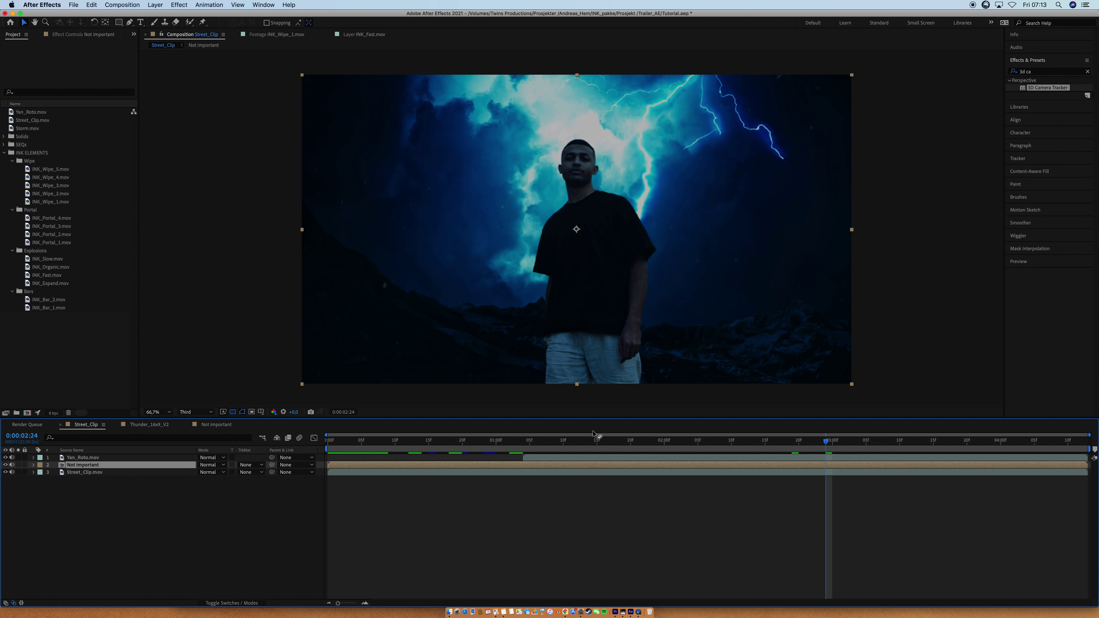
{"action": "left_click", "coordinate": [563, 441]}
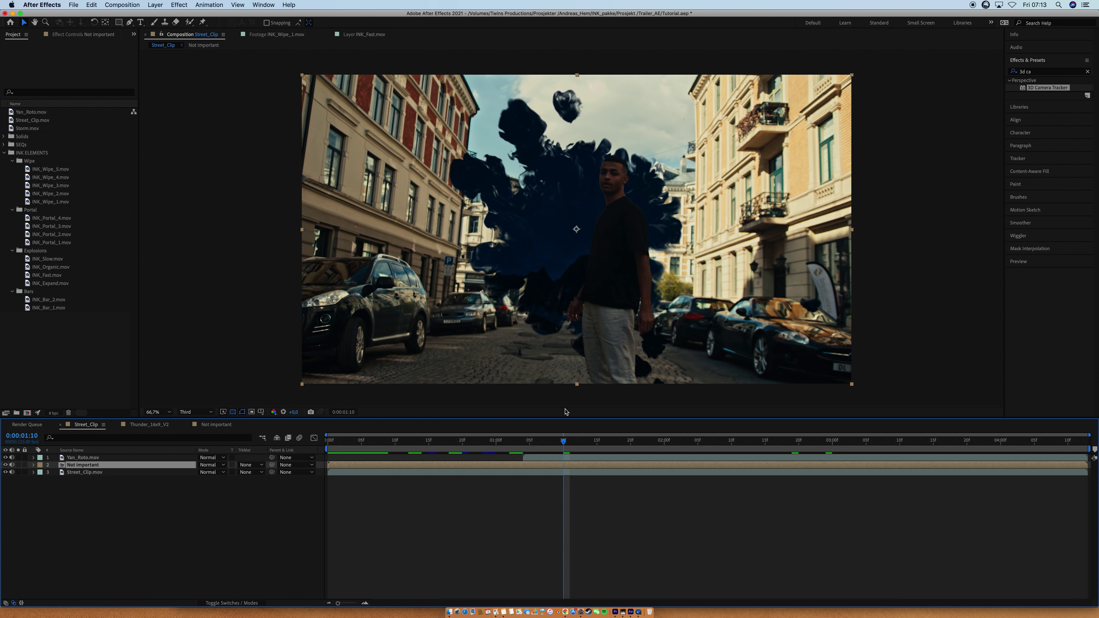
In the Not important precomp, preview INK_Wipe_1.mov in its footage viewer.
{"action": "double_click", "coordinate": [557, 465]}
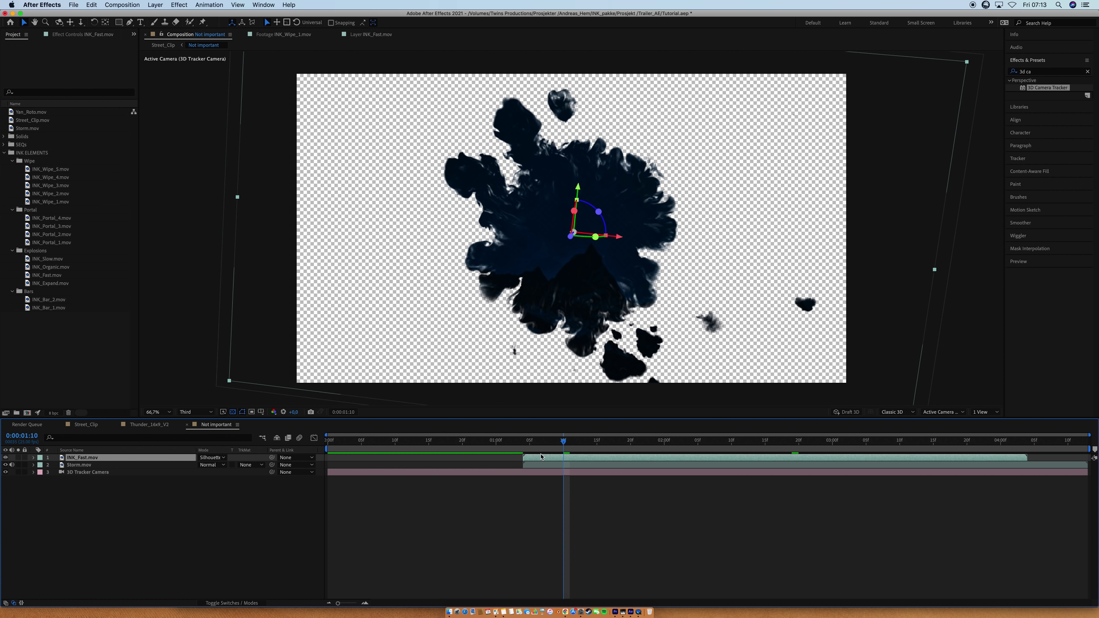
{"action": "left_click", "coordinate": [503, 461]}
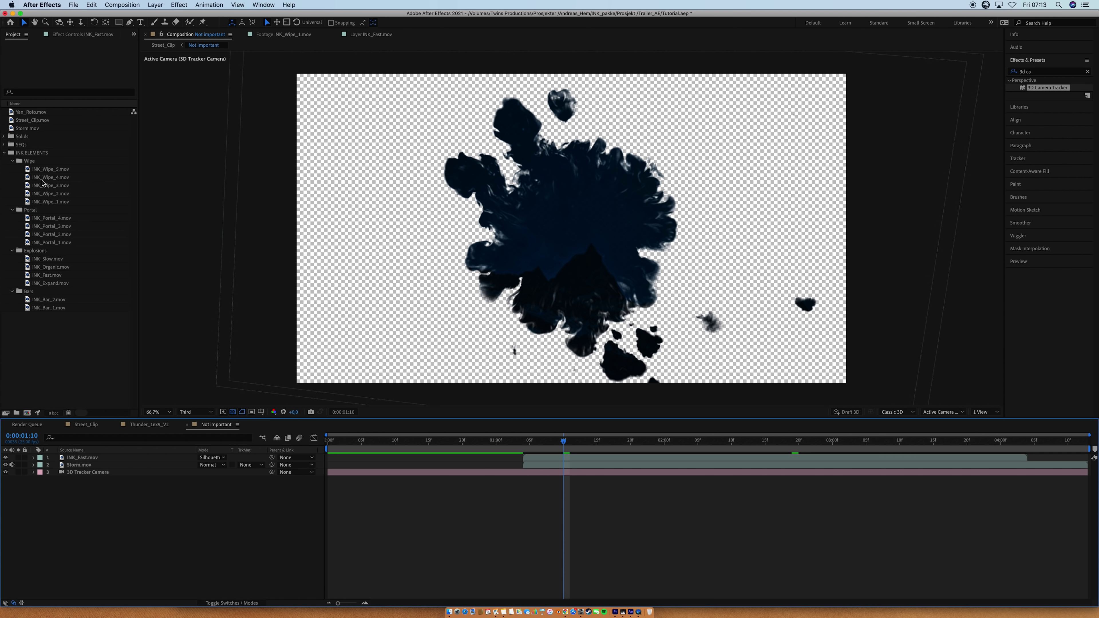
{"action": "left_click", "coordinate": [42, 171]}
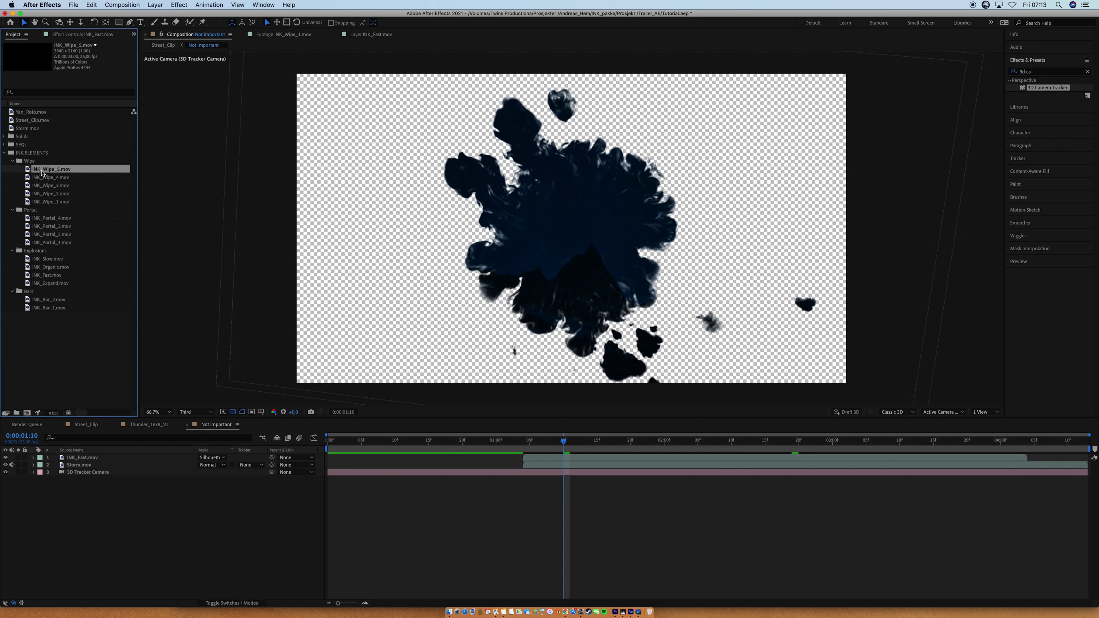
{"action": "left_click", "coordinate": [51, 202]}
{"action": "double_click", "coordinate": [49, 205]}
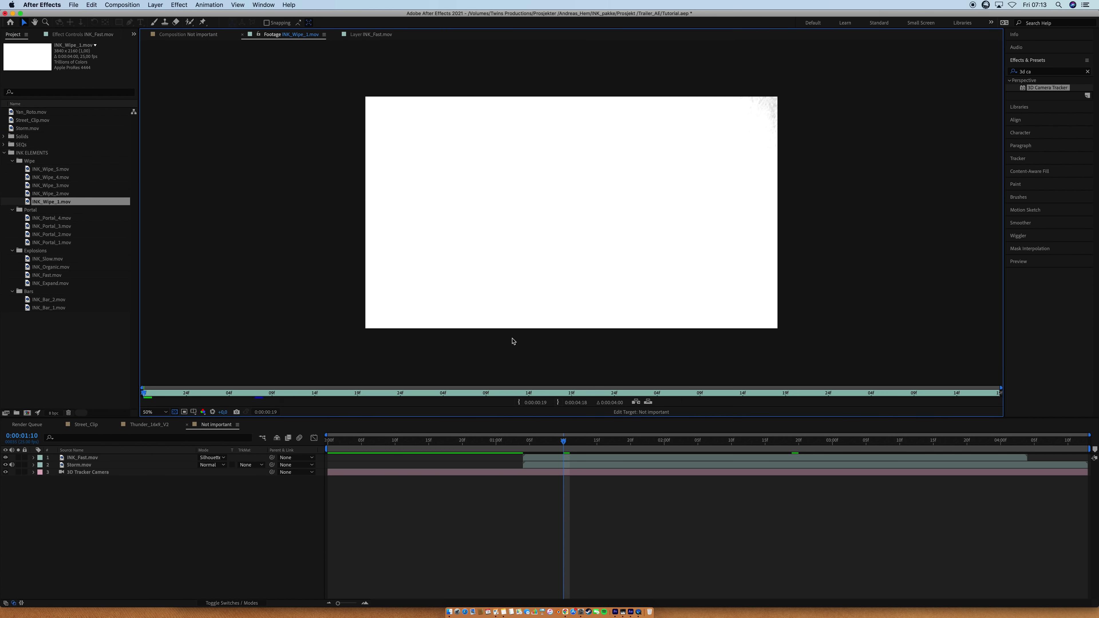
{"action": "key", "text": "space"}
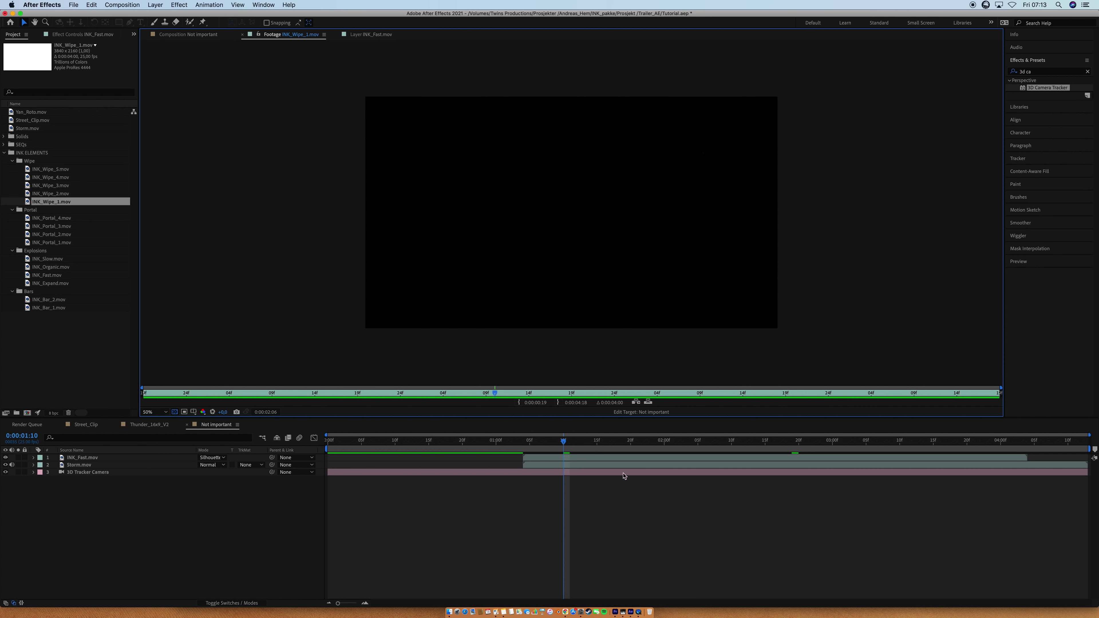
Replace the INK_Fast.mov layer with INK_Wipe_1.mov in the Not important comp.
{"action": "left_click", "coordinate": [188, 34]}
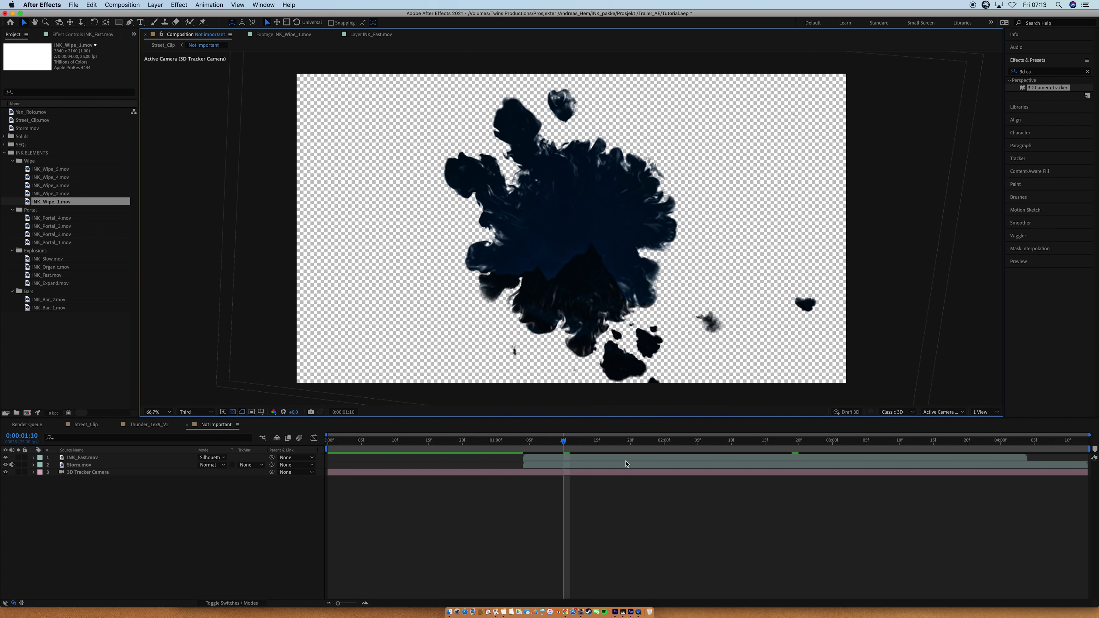
{"action": "left_click", "coordinate": [569, 459]}
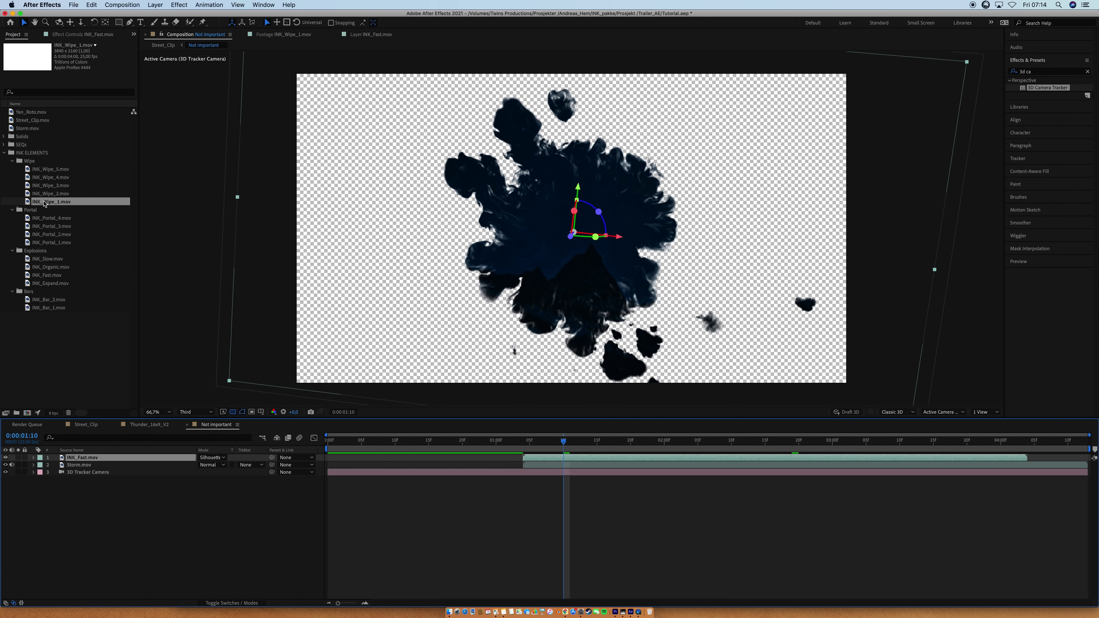
{"action": "mouse_move", "coordinate": [44, 206]}
{"action": "left_mouse_down"}
{"action": "mouse_move", "coordinate": [571, 440]}
{"action": "mouse_move", "coordinate": [581, 462]}
{"action": "left_mouse_up"}
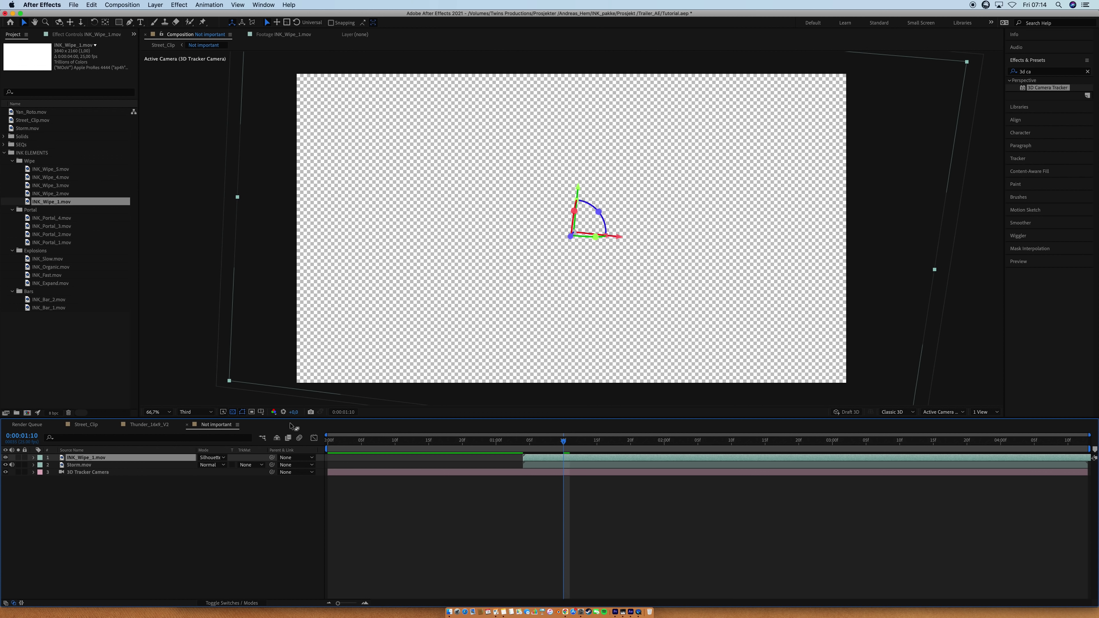
Preview the wipe reveal in Street_Clip and stop at 0:00:01:21.
{"action": "left_click", "coordinate": [86, 425]}
{"action": "key", "text": "space"}
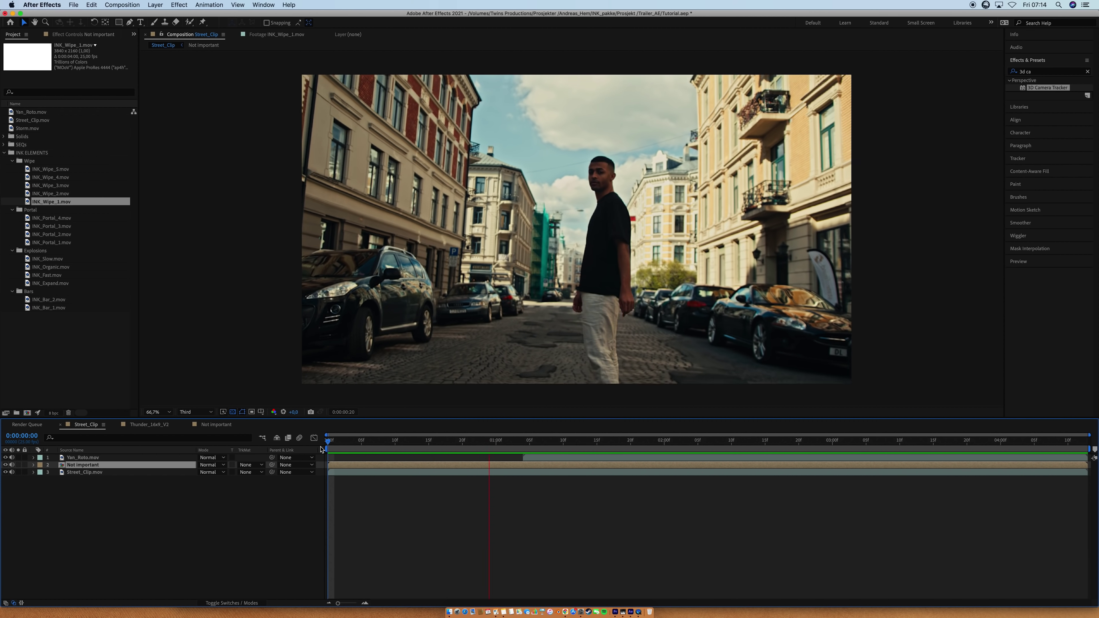
{"action": "key", "text": "space"}
{"action": "left_click", "coordinate": [637, 441]}
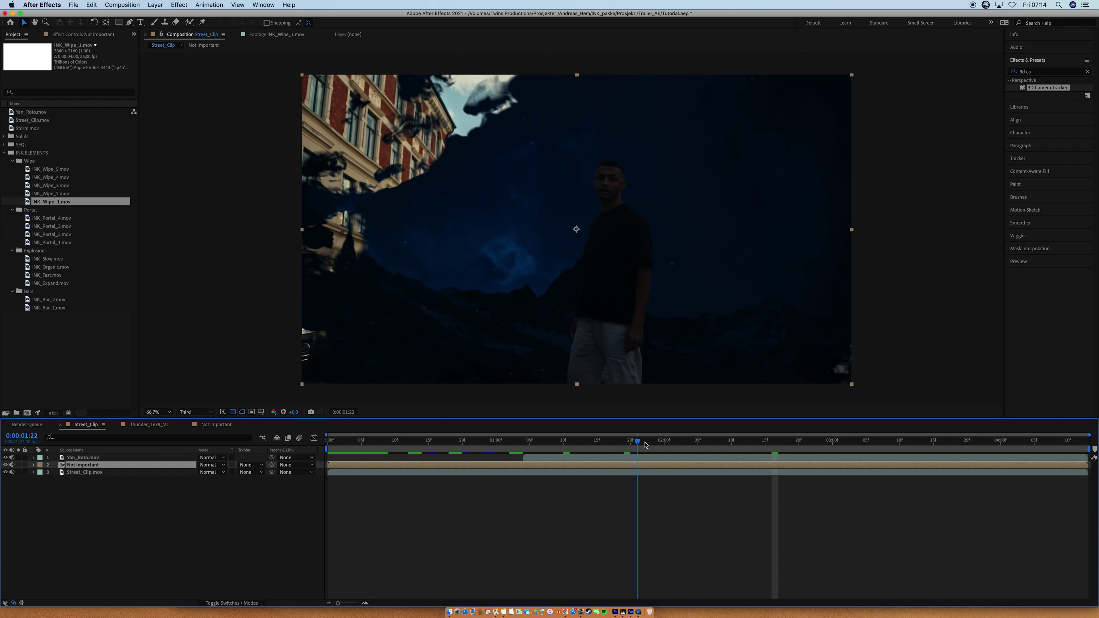
Replace the INK_Wipe_1.mov layer in the Not important precomp with INK_Expand.mov.
{"action": "double_click", "coordinate": [626, 467]}
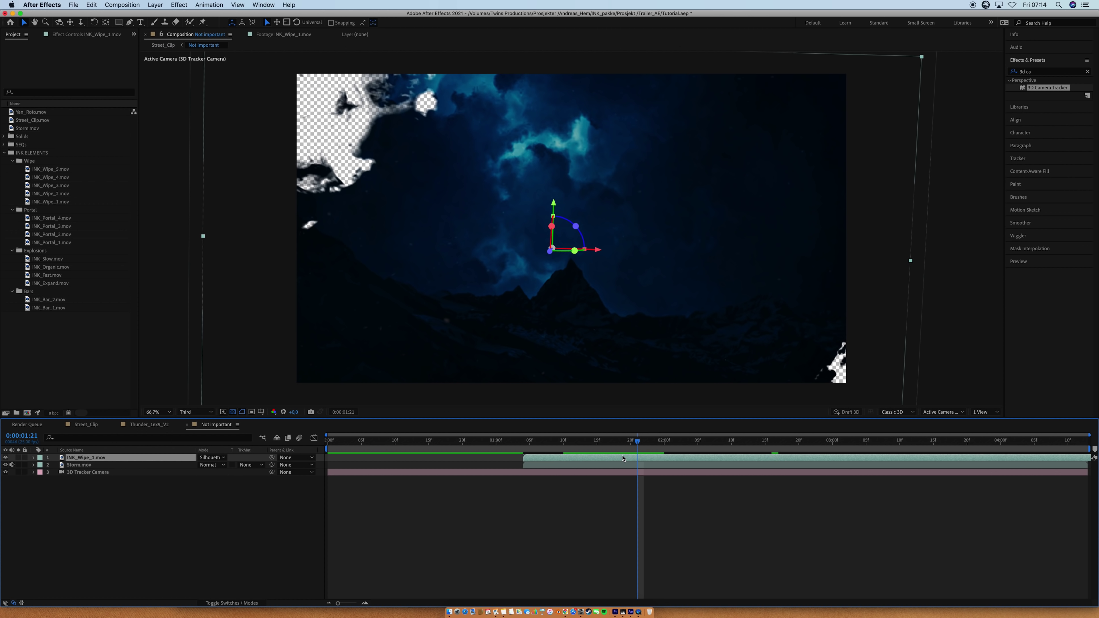
{"action": "left_click", "coordinate": [51, 284]}
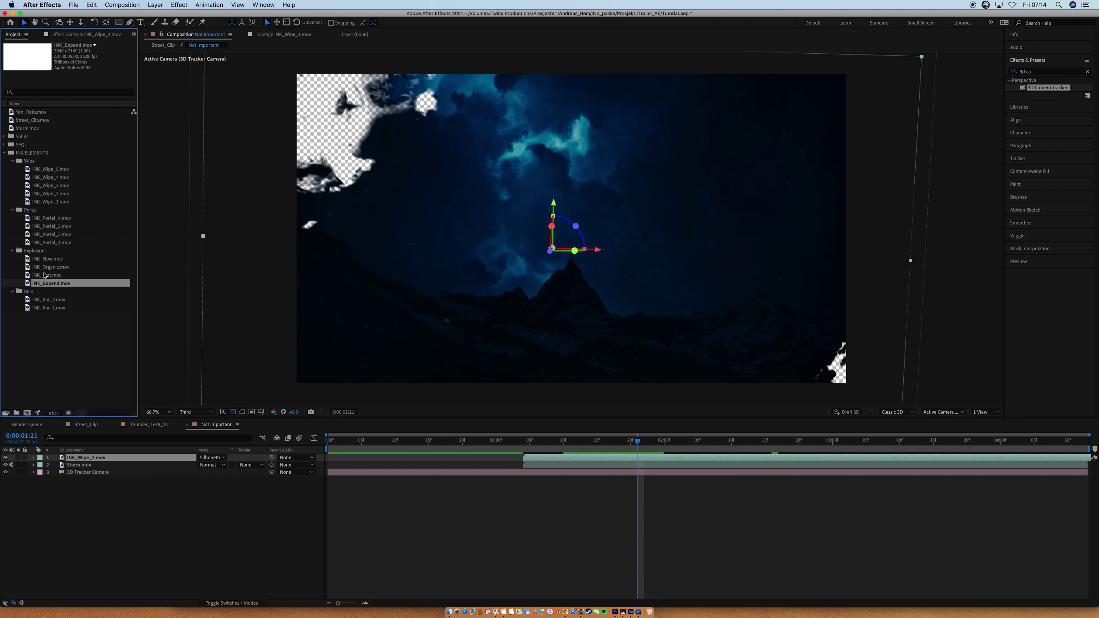
{"action": "left_click_drag", "start_coordinate": [51, 284], "coordinate": [535, 458]}
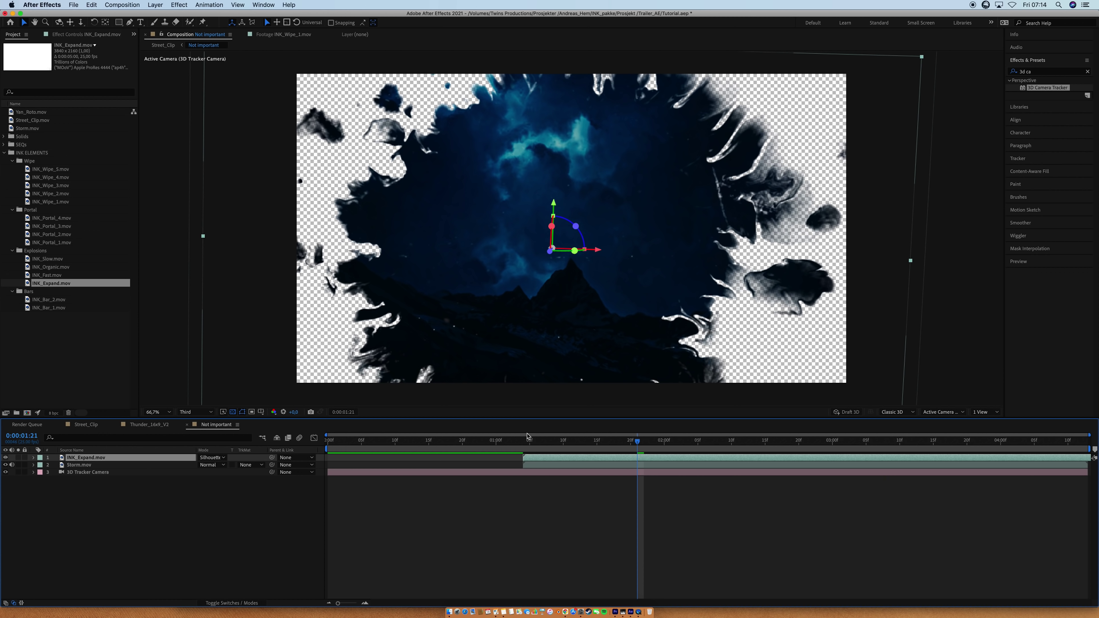
Preview Street_Clip from the start and inspect the expanding ink reveal at 0:00:01:16.
{"action": "left_click", "coordinate": [86, 425]}
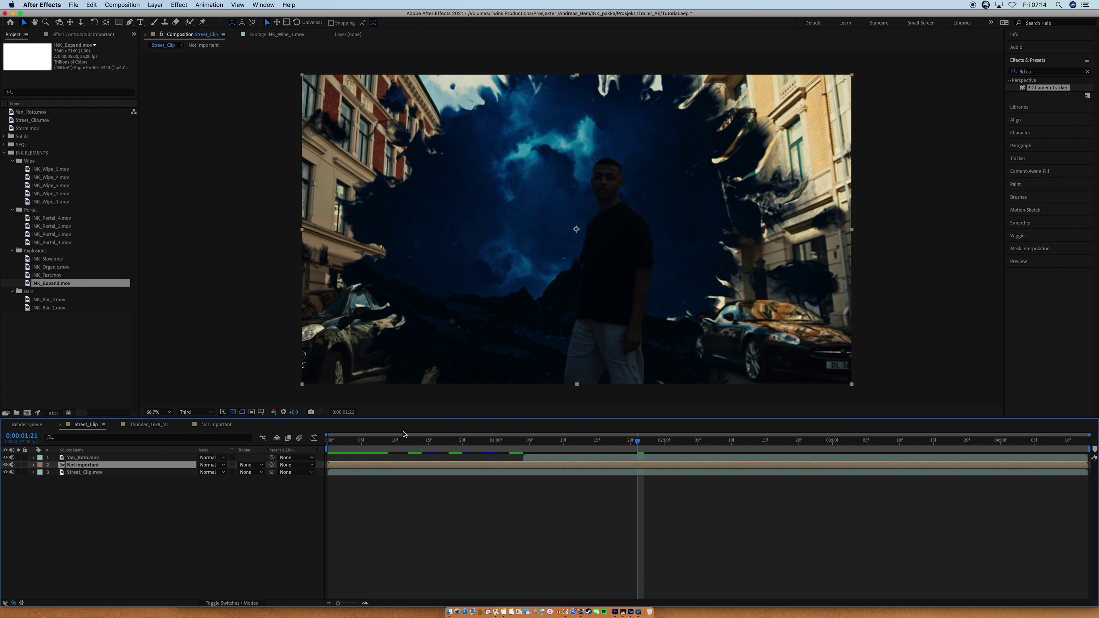
{"action": "key", "text": "Home"}
{"action": "key", "text": "space"}
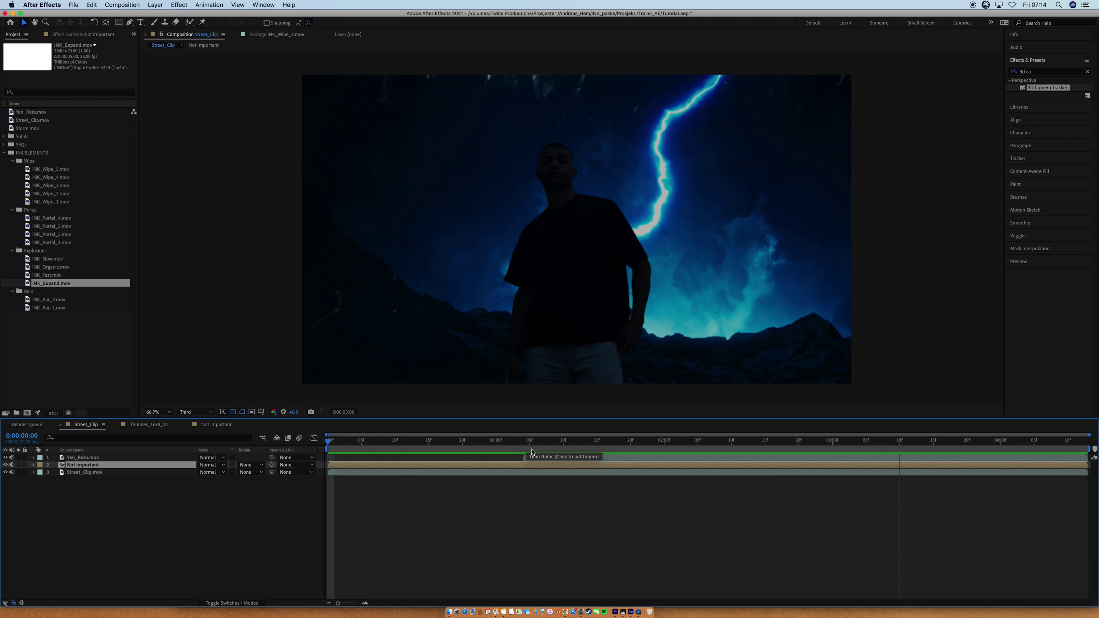
{"action": "left_click_drag", "start_coordinate": [558, 445], "coordinate": [611, 453]}
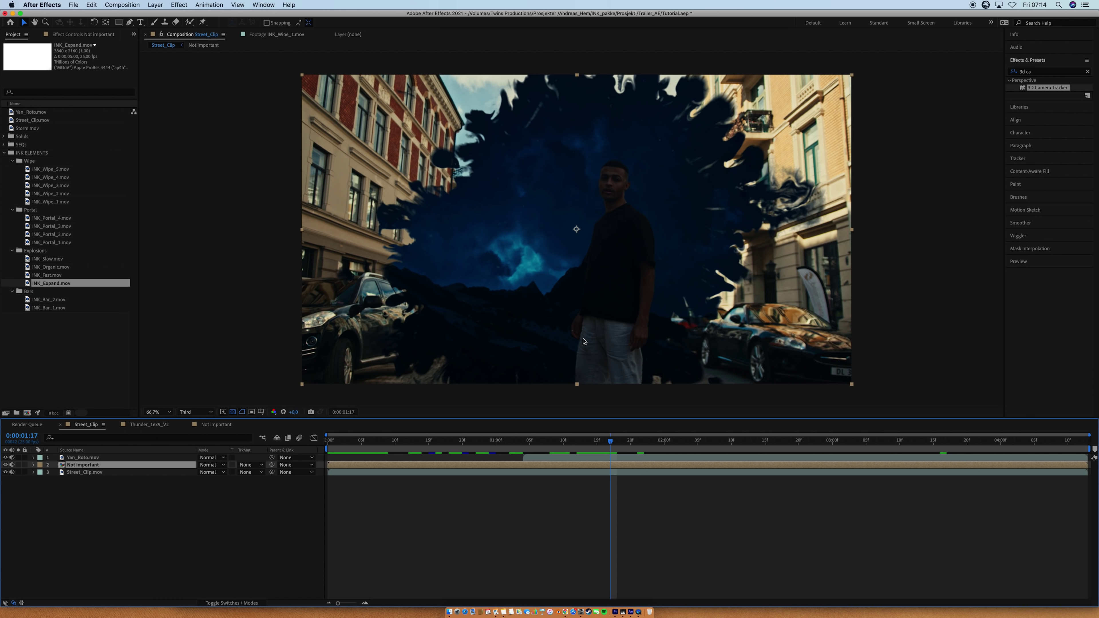